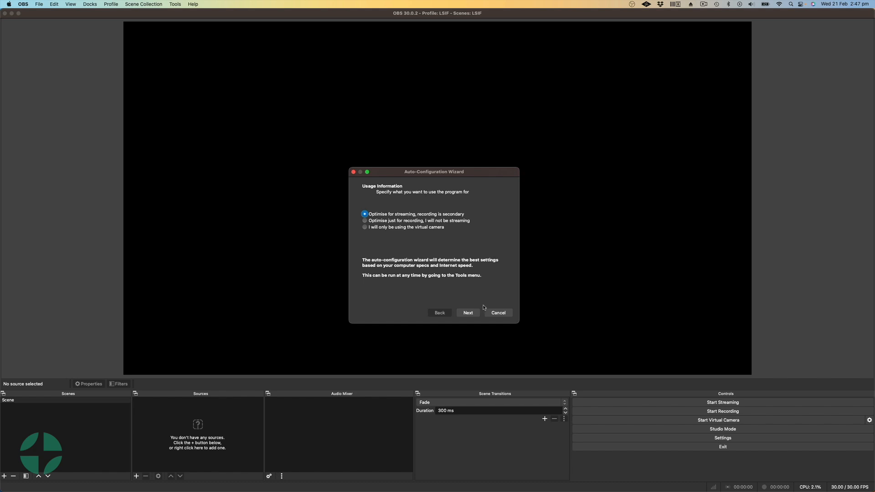
Step: Configure the wizard for streaming with the current 1920x1080 base resolution and 30 FPS, and proceed to the stream information
left_click(468, 313)
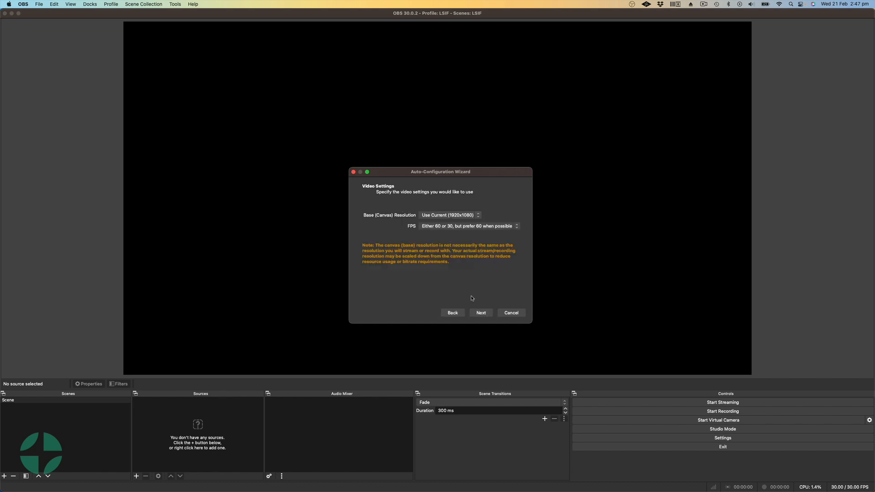
left_click(436, 217)
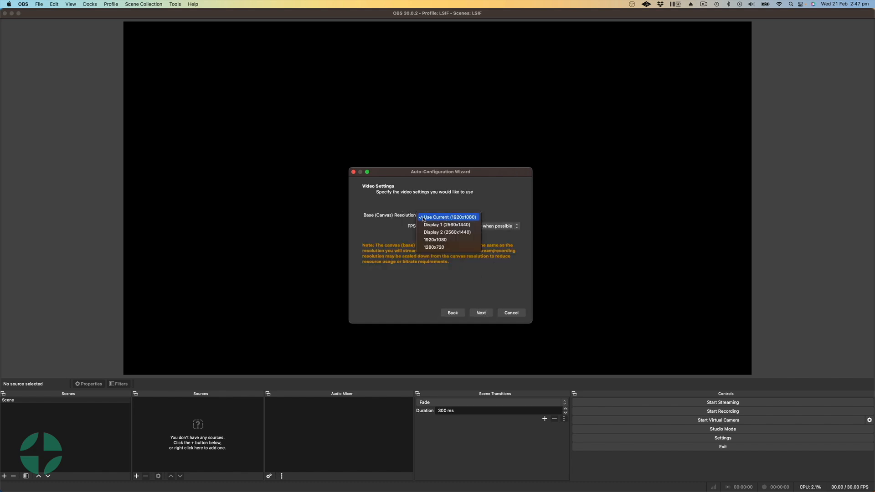
left_click(467, 218)
left_click(438, 226)
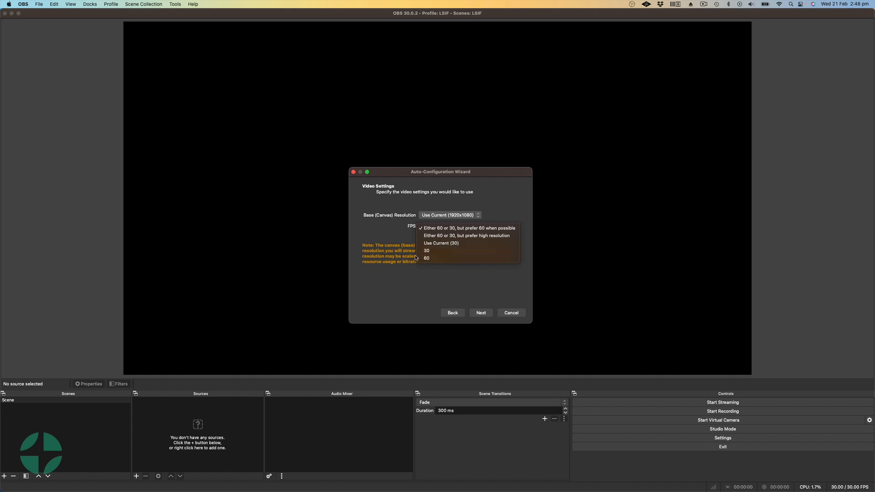
left_click(433, 252)
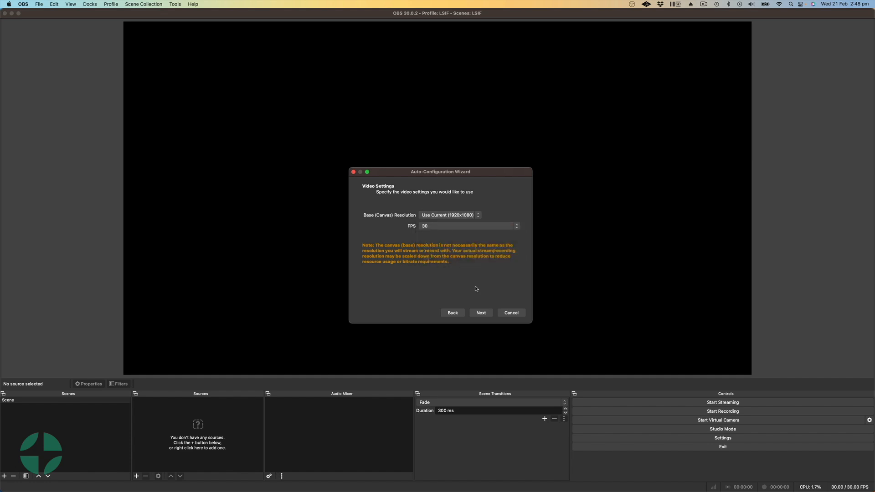
left_click(483, 314)
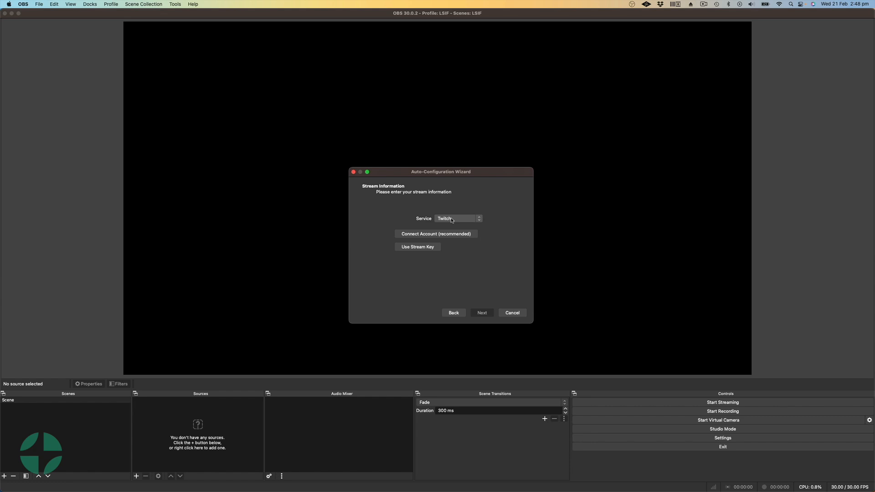
Step: Try YouTube - RTMPS as the streaming service and switch back to Twitch
left_click(451, 219)
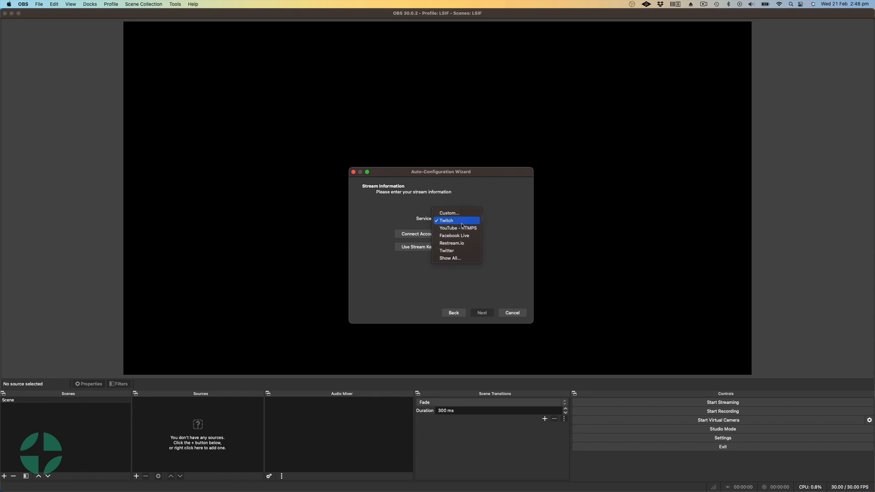
left_click(461, 228)
left_click(453, 220)
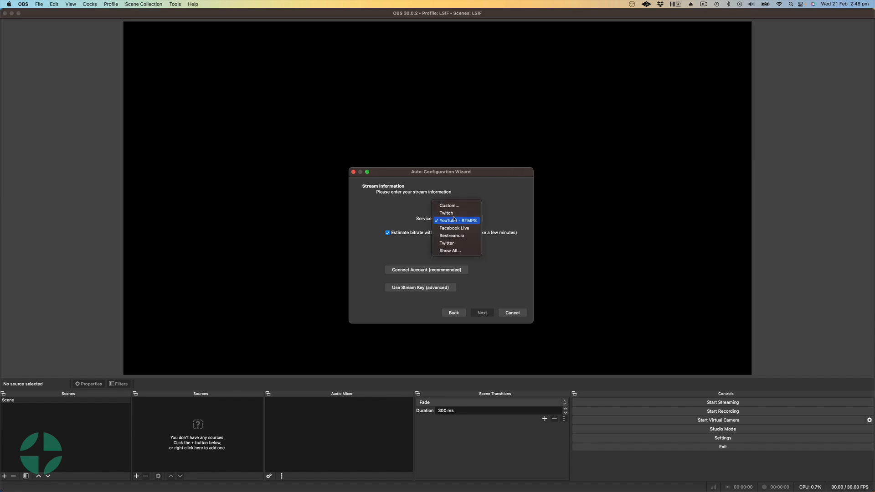
left_click(455, 208)
Step: Try connecting a Twitch account to the stream, and dismiss its login window
left_click(433, 235)
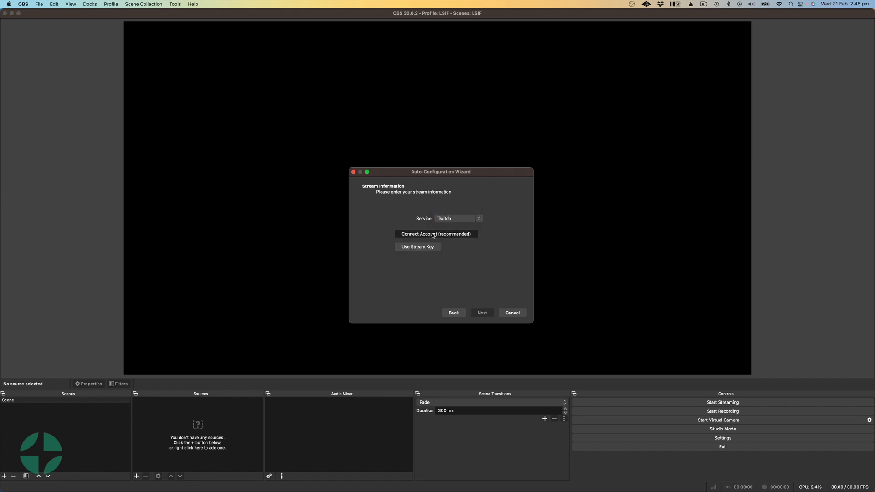
left_click_drag(400, 124, 420, 120)
scroll(467, 268, "down", 3)
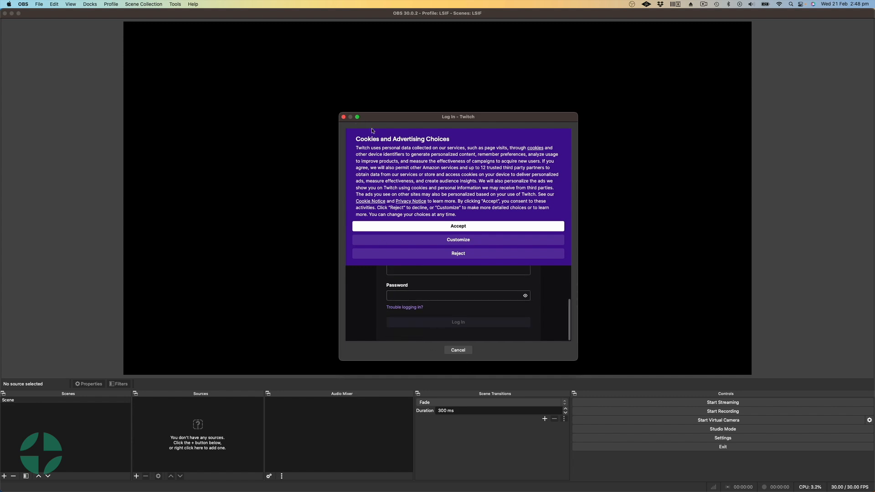
left_click(344, 117)
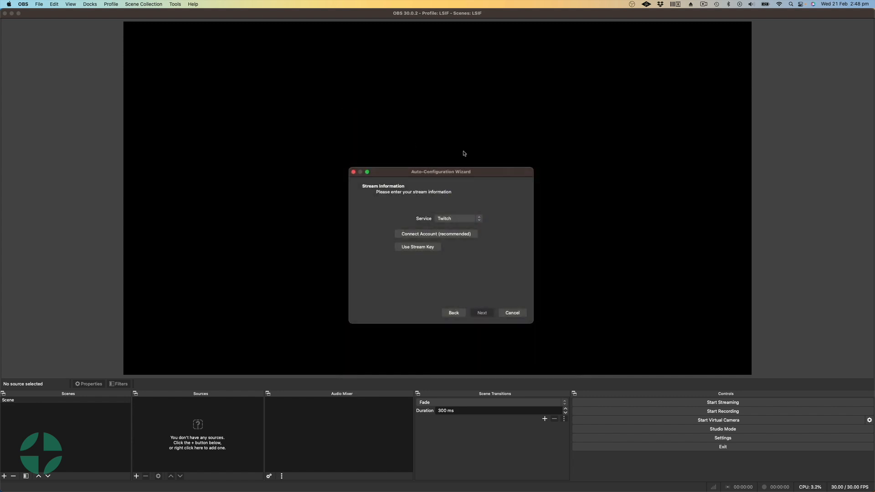
Step: Expand the full list of streaming services, try Vimeo with its stream key entry, and return to Twitch
left_click(446, 218)
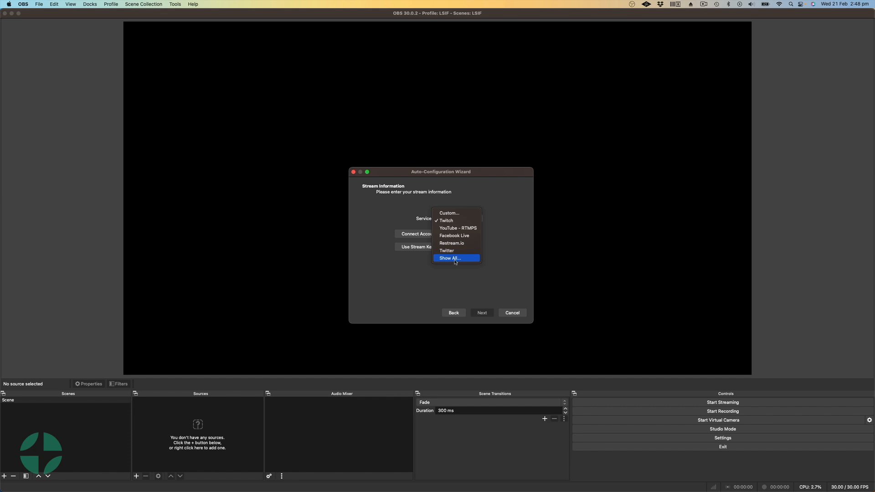
left_click(453, 259)
left_click(456, 258)
left_click(404, 233)
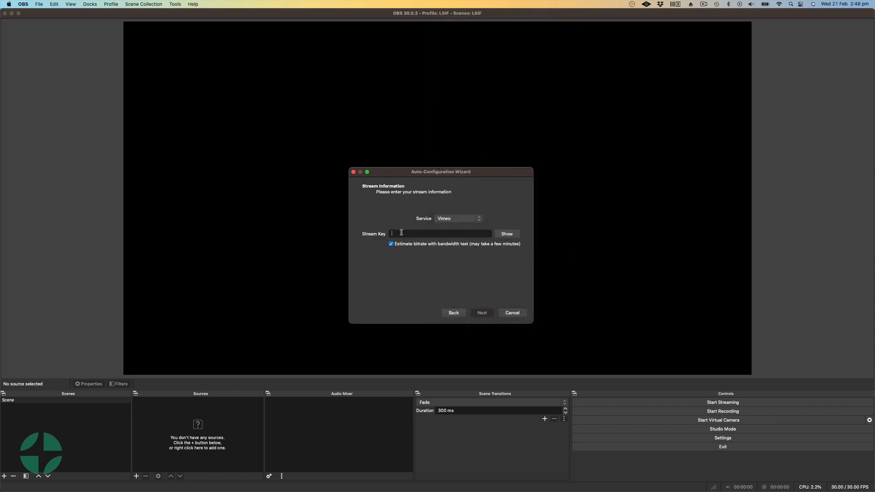
left_click(452, 217)
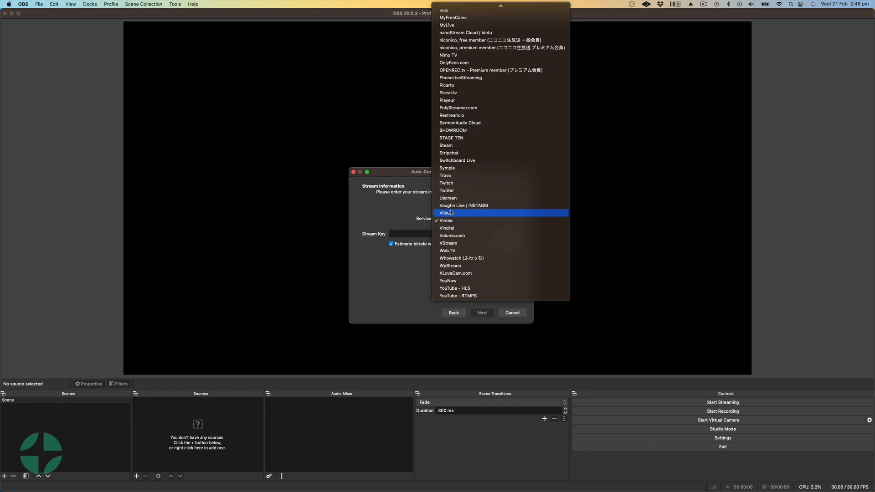
left_click(465, 183)
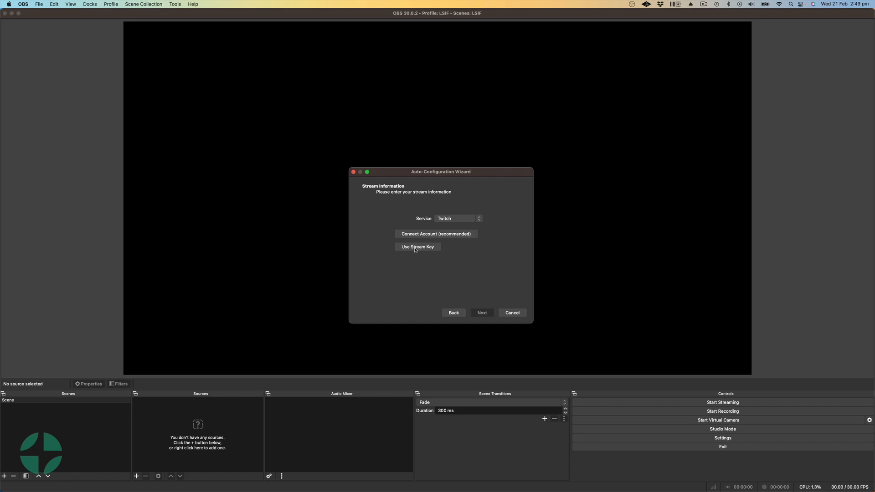
Step: Switch to the Twitch stream settings in Chrome, reveal and copy the primary stream key, and reset it
left_click_drag(866, 15, 501, 9)
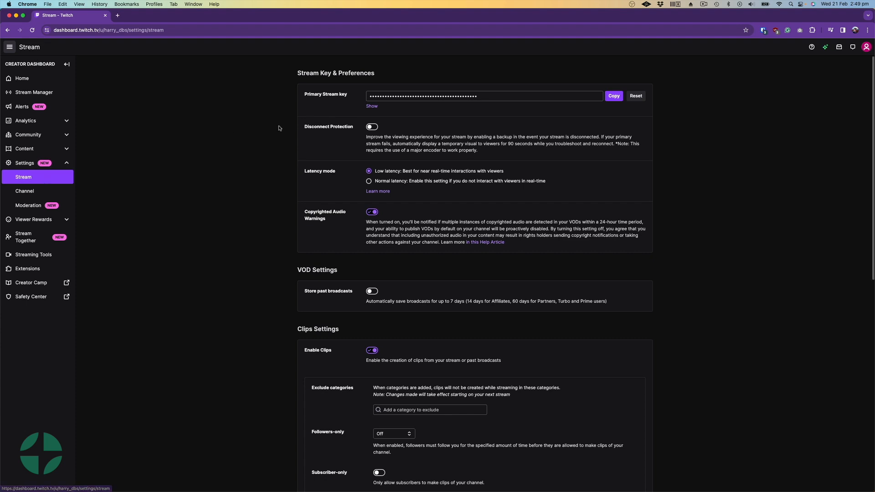
left_click(372, 108)
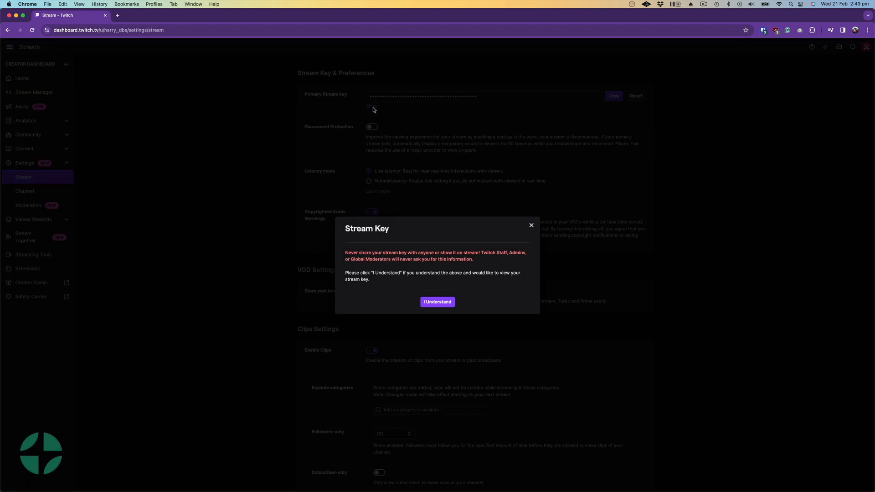
left_click_drag(345, 253, 489, 263)
left_click(390, 279)
left_click(430, 303)
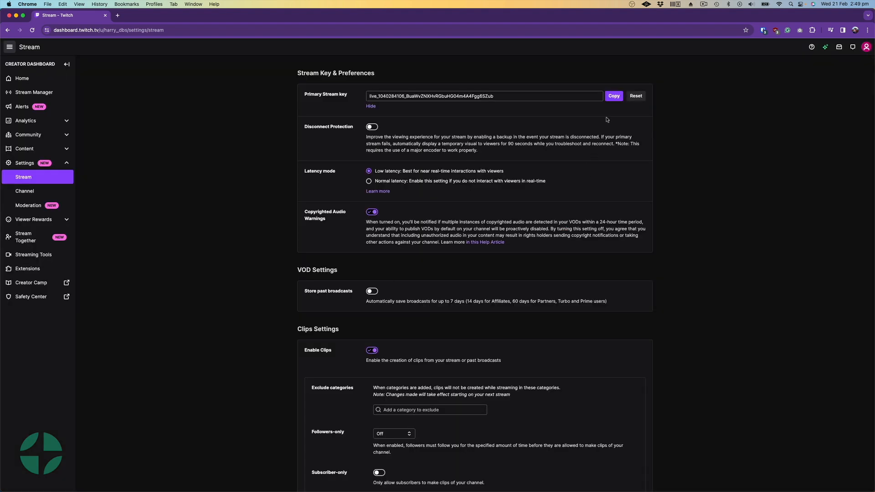
left_click(614, 95)
left_click(636, 99)
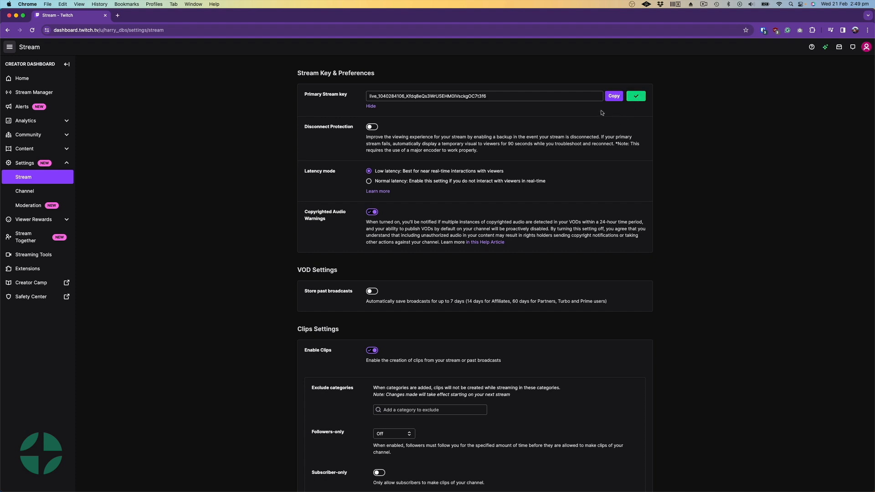
Step: Switch back to OBS, paste the Twitch stream key into the wizard, and apply the settings recommended by its bandwidth test
left_click_drag(400, 17, 874, 18)
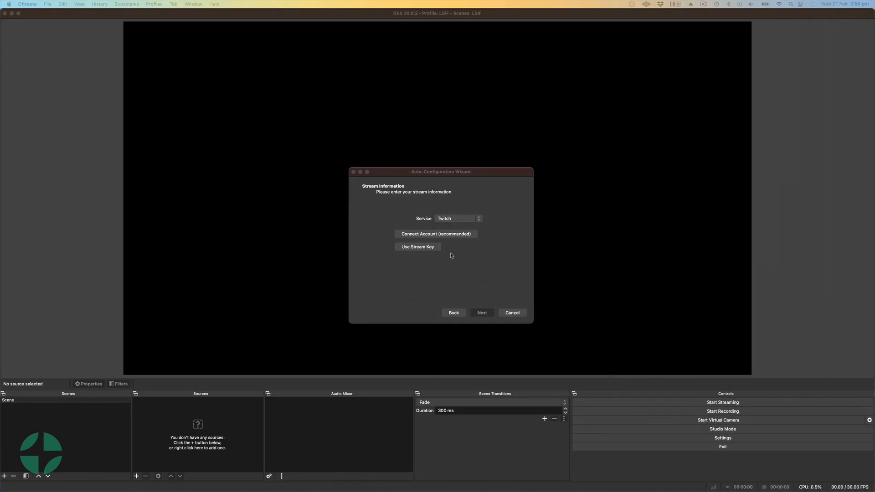
left_click(416, 247)
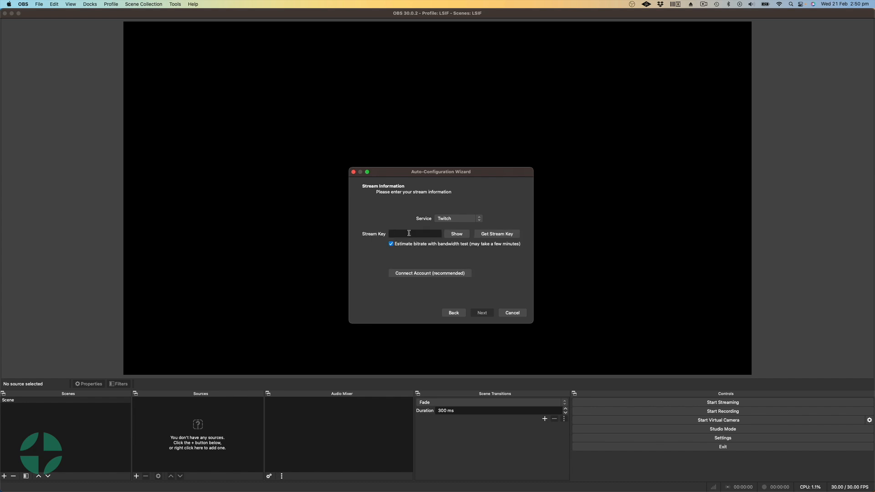
right_click(409, 233)
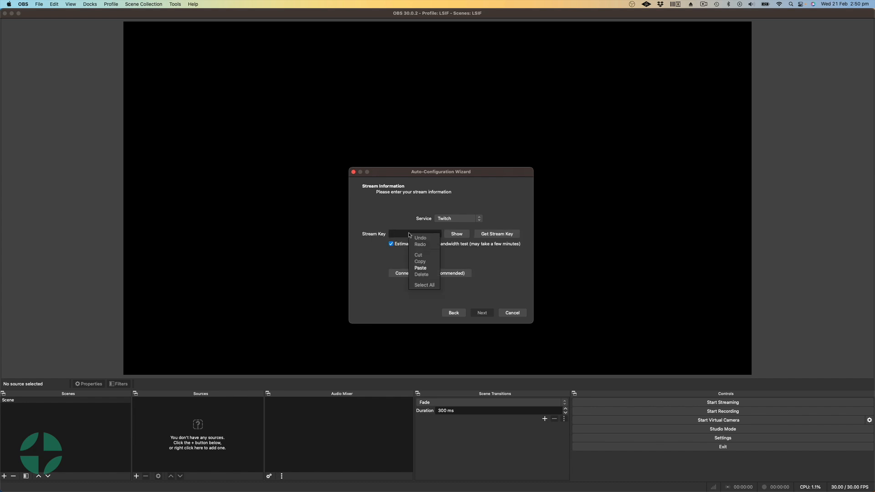
left_click(421, 268)
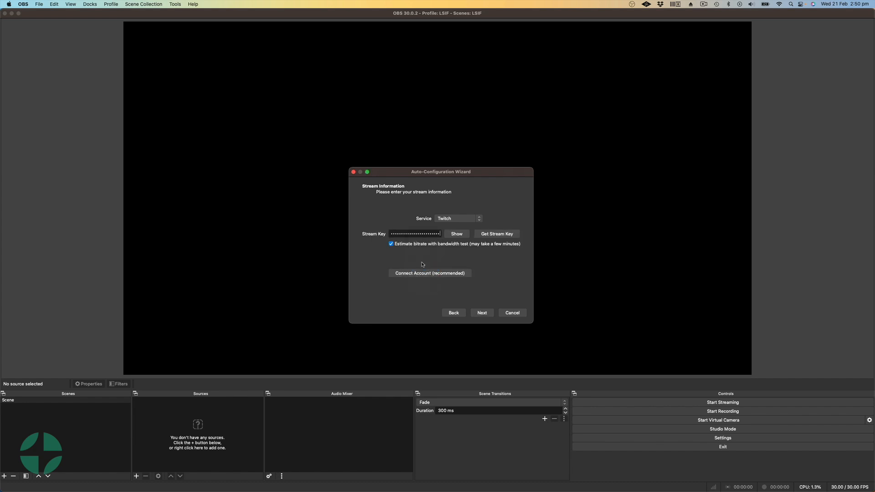
left_click(481, 313)
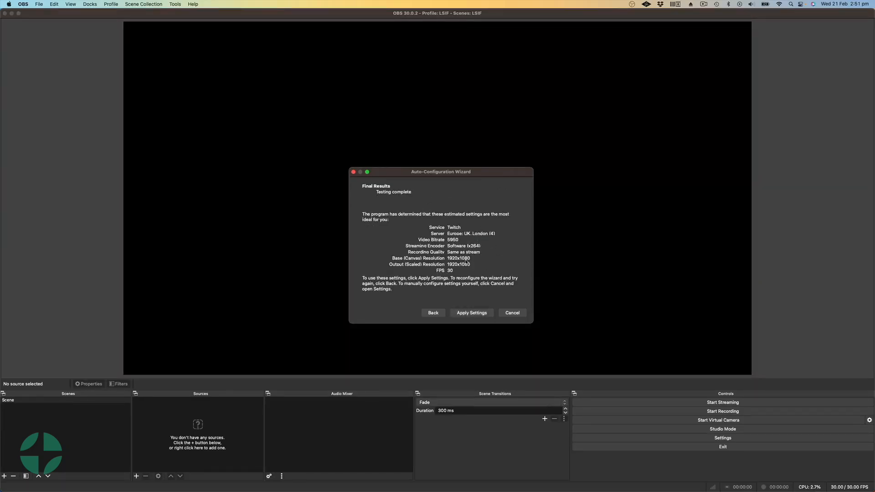
left_click(476, 313)
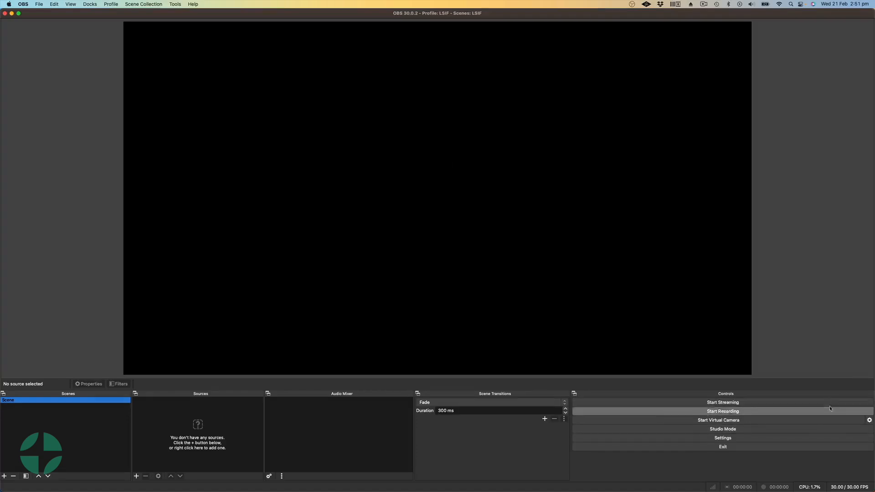
left_click_drag(227, 86, 388, 248)
left_click_drag(340, 149, 365, 197)
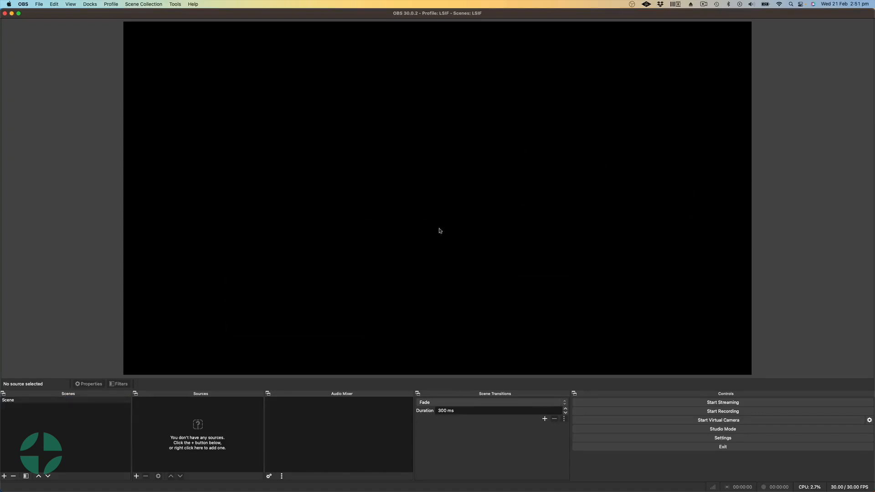
left_click(137, 475)
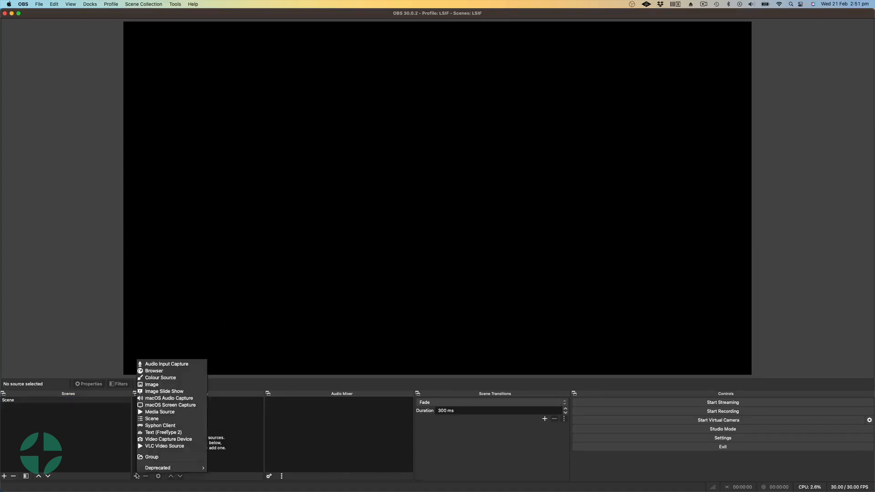
left_click(134, 447)
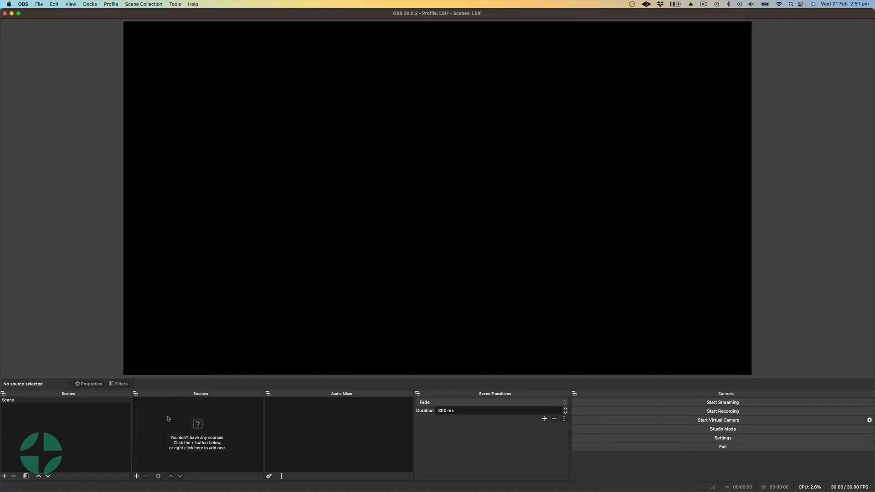
Step: Add a new Video Capture Device source named Webcam that uses the HD Pro Webcam C920
left_click(136, 476)
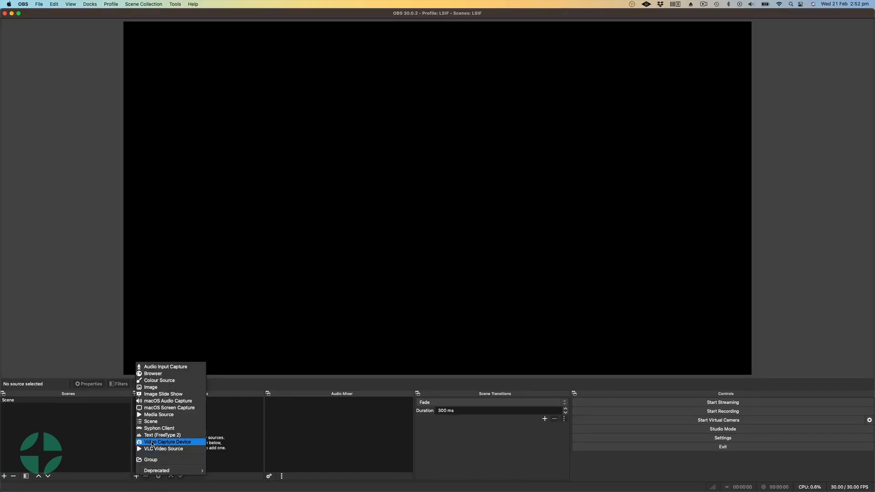
left_click(171, 443)
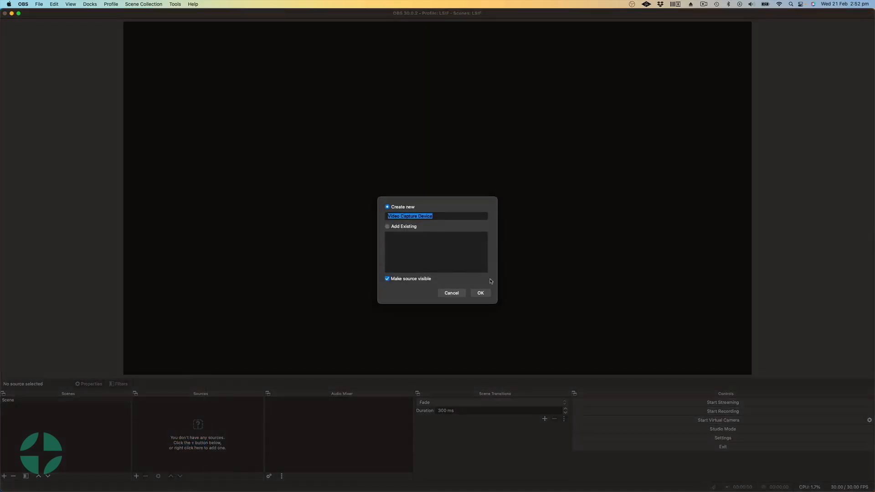
type("Webcam")
key("Return")
left_click(460, 250)
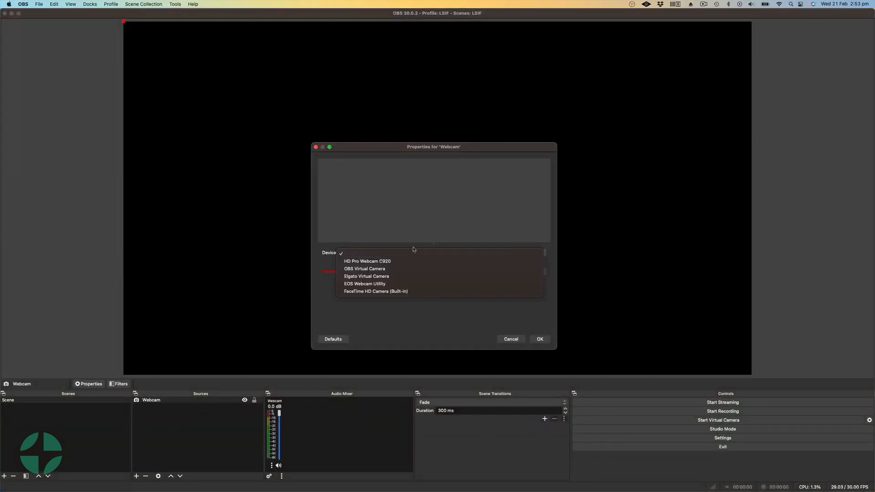
left_click(376, 263)
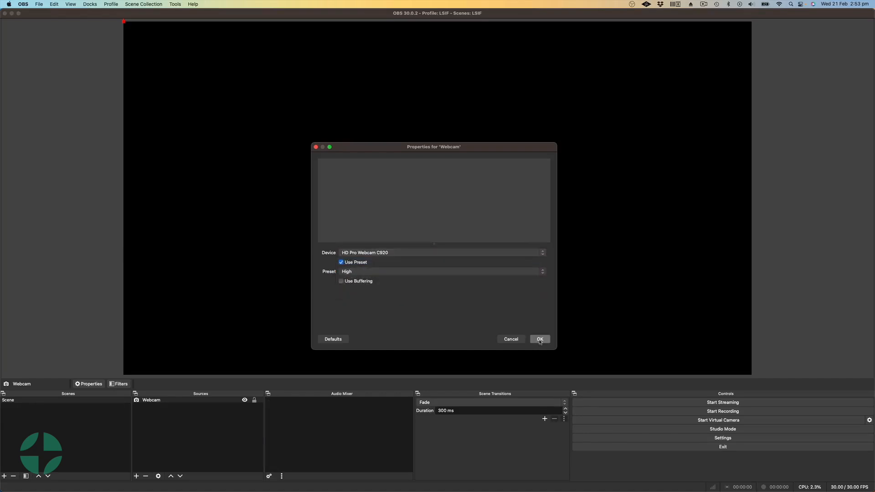
left_click(539, 340)
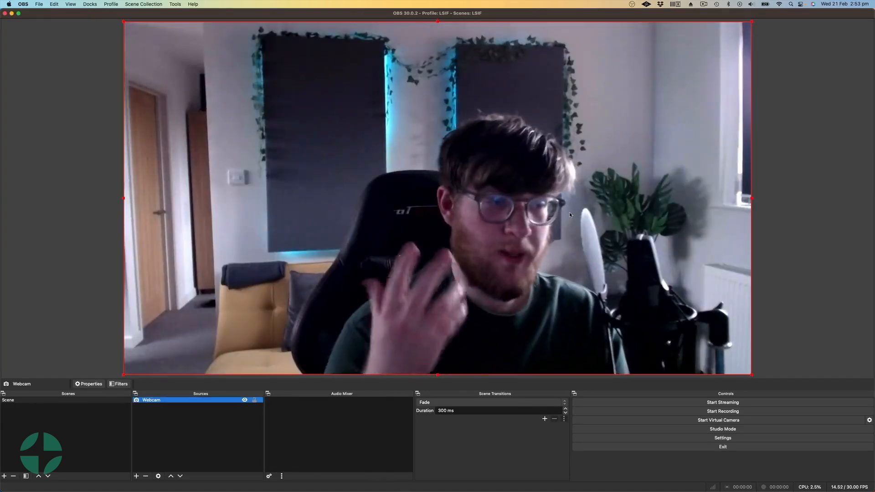
Step: Shrink the webcam source into the canvas's upper-right corner, about 1458 px from the canvas's left edge and 820 px from its bottom edge
left_click(200, 92)
left_click_drag(124, 22, 228, 183)
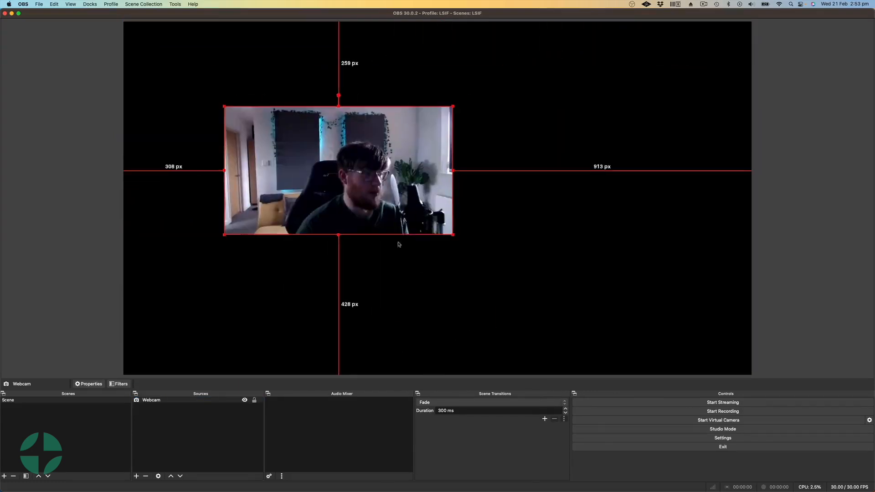
left_click_drag(452, 235, 434, 225)
left_click_drag(365, 187, 670, 68)
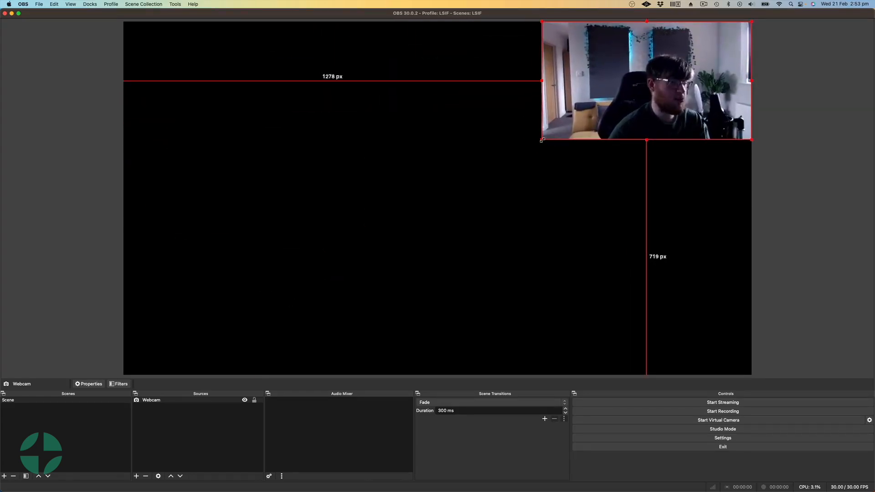
left_click_drag(542, 141, 600, 104)
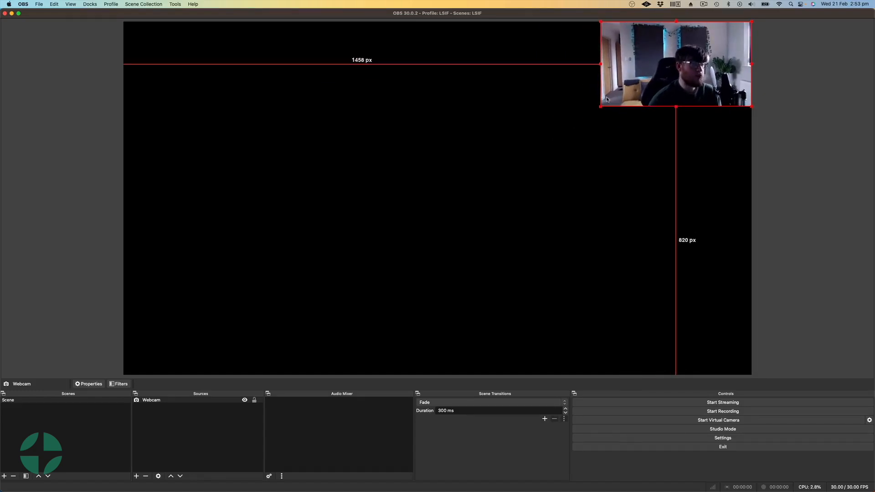
Step: Crop the webcam source closely around the presenter and place it in the canvas's upper-left corner
left_click_drag(600, 105, 656, 102)
mouse_move(752, 21)
left_mouse_down()
mouse_move(729, 35)
mouse_move(758, 9)
left_mouse_up()
left_click_drag(724, 38, 716, 51)
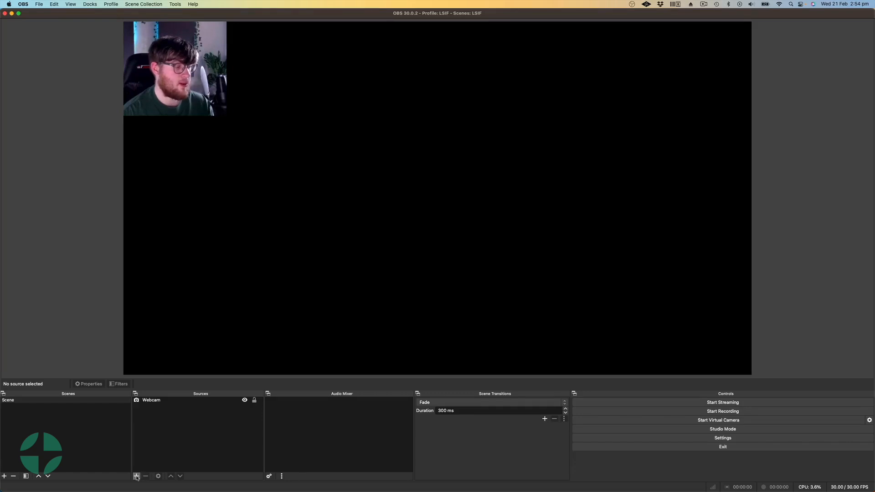
Step: Add a new macOS Screen Capture source named Slides to the scene
left_click(136, 476)
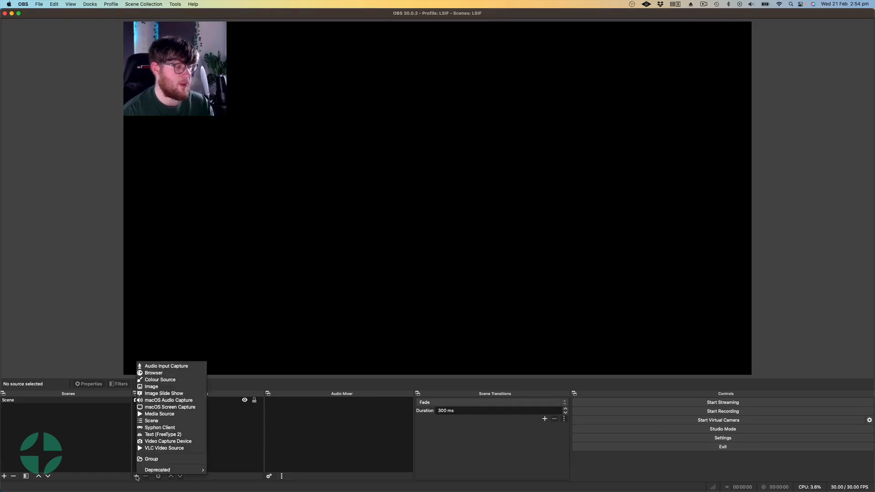
left_click(193, 407)
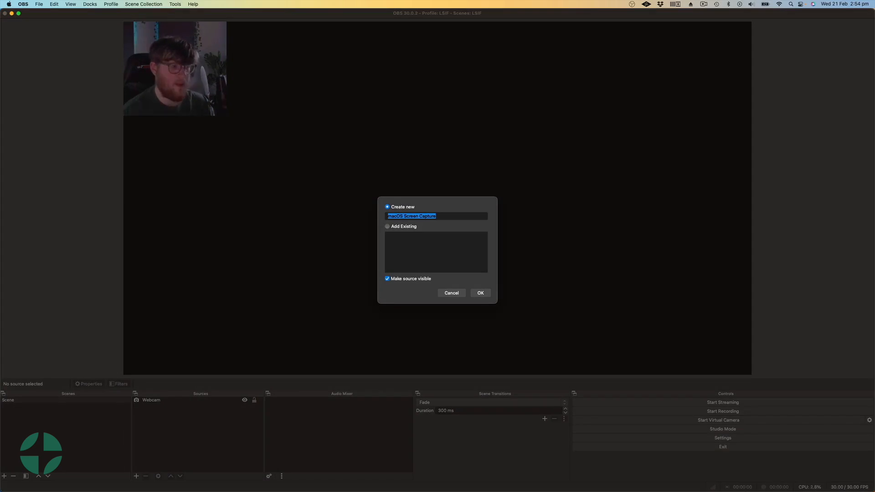
type("Sc")
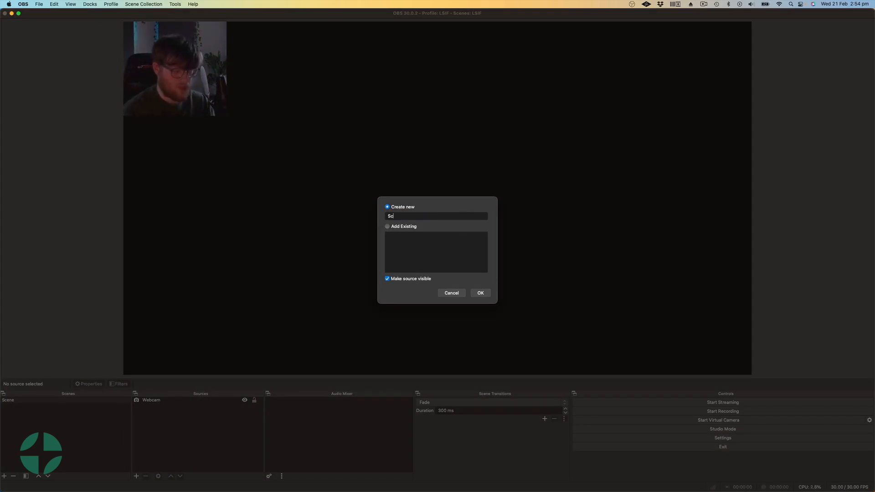
type("reen Capture")
key("super+a")
type("Slid")
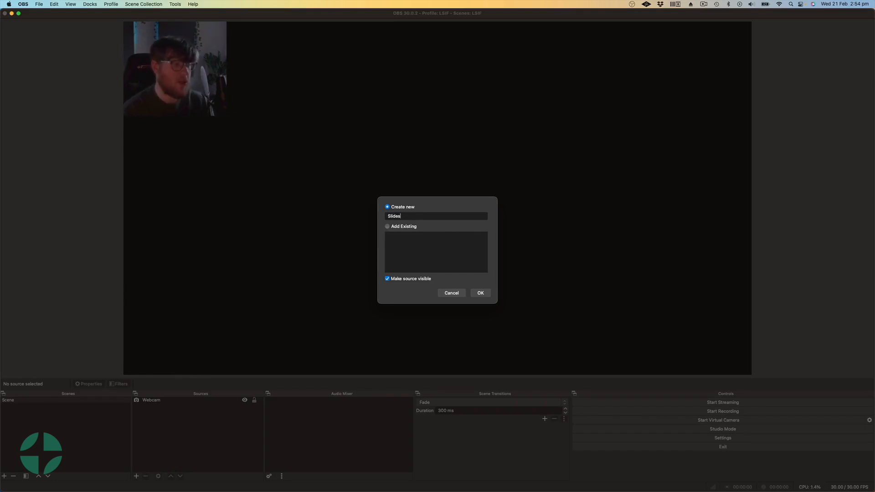
key("Return")
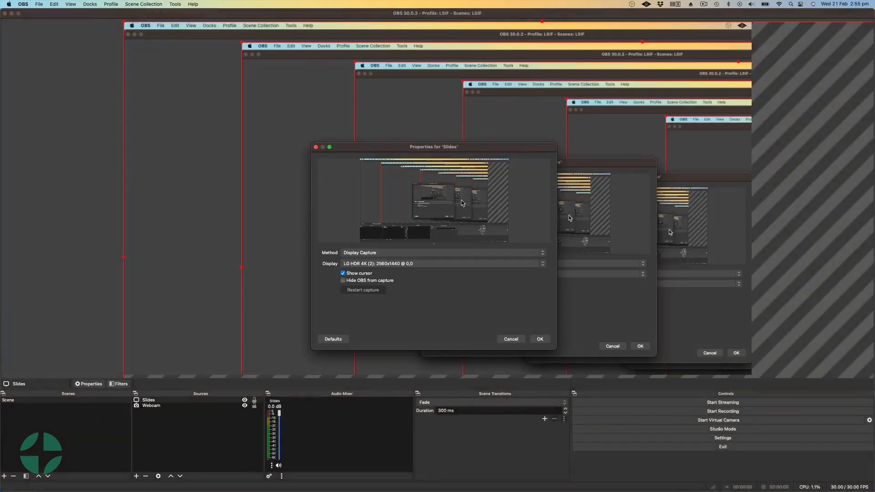
Step: Set the Slides source to capture the LG HDR 4K (1): 2560x1440 @ 2560,0 display and accept its properties
left_click_drag(391, 150, 343, 129)
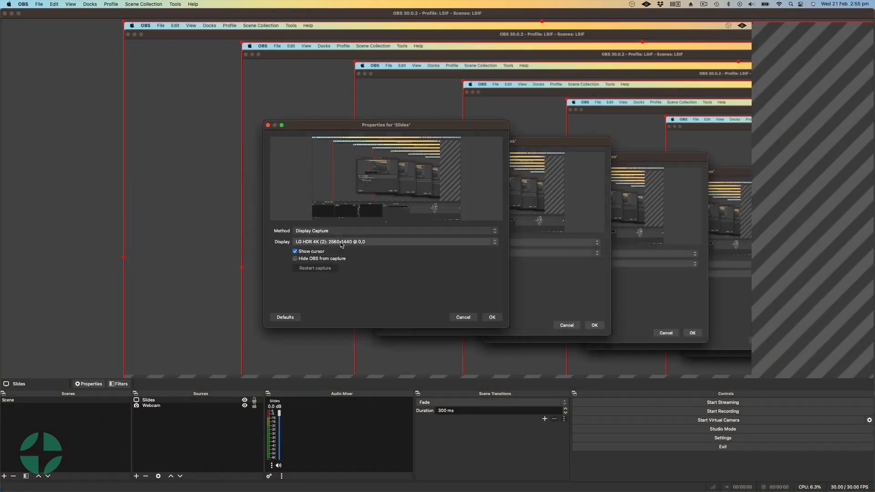
left_click(325, 232)
left_click(324, 232)
left_click(324, 243)
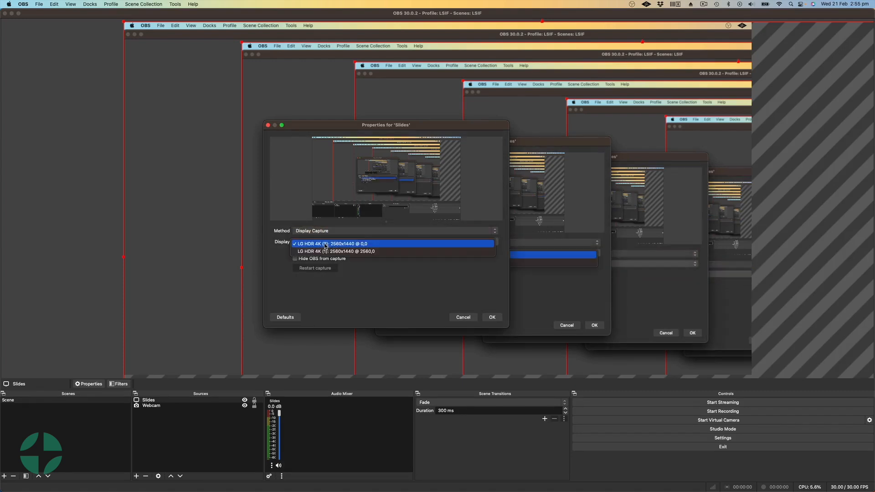
left_click(330, 251)
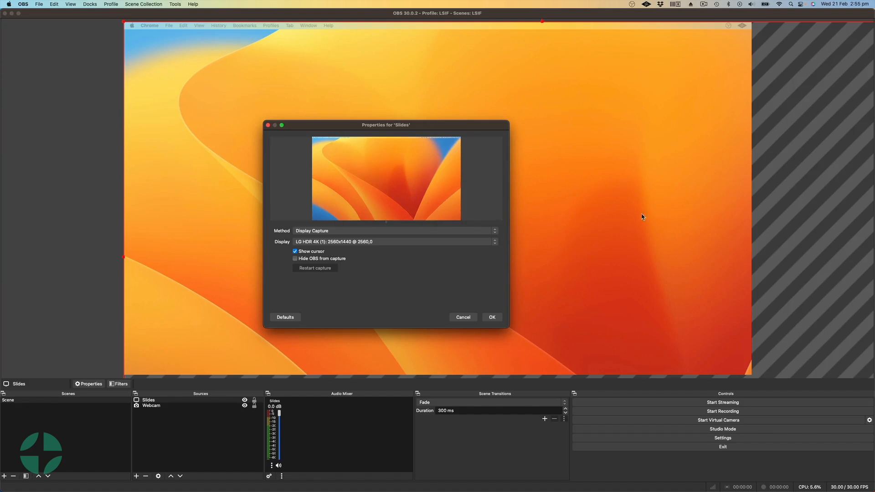
left_click_drag(429, 125, 549, 112)
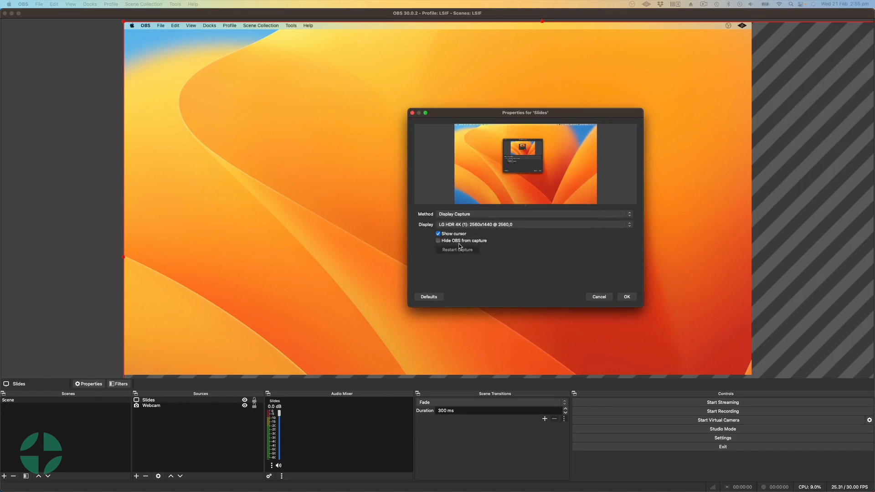
left_click_drag(511, 113, 492, 120)
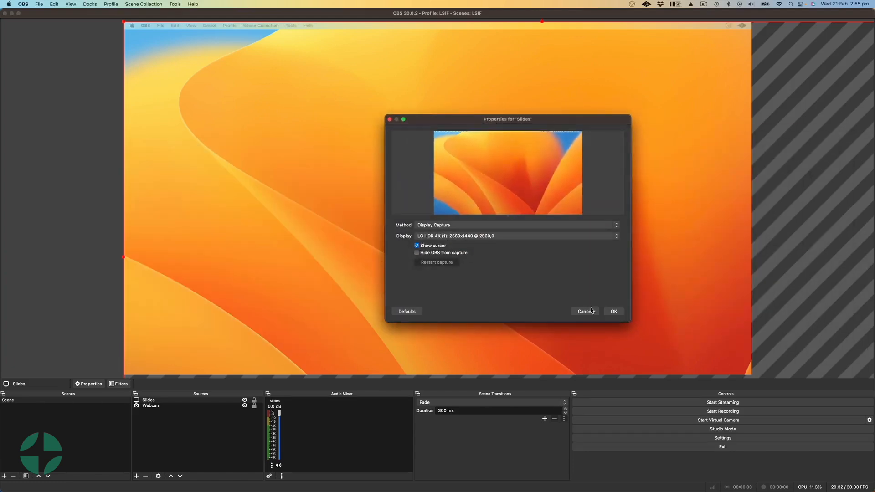
left_click(613, 313)
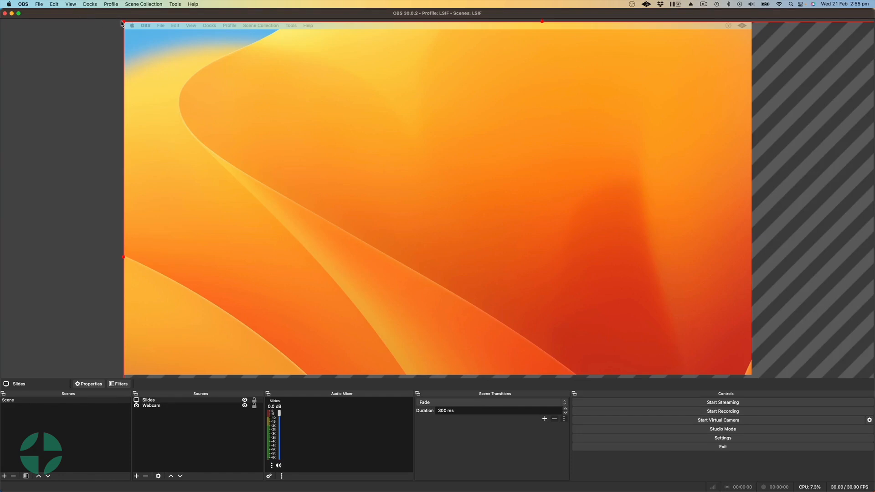
Step: Scale the Slides source to fill the whole canvas and order it beneath the Webcam source
left_click_drag(127, 26, 186, 108)
left_click_drag(557, 265, 754, 371)
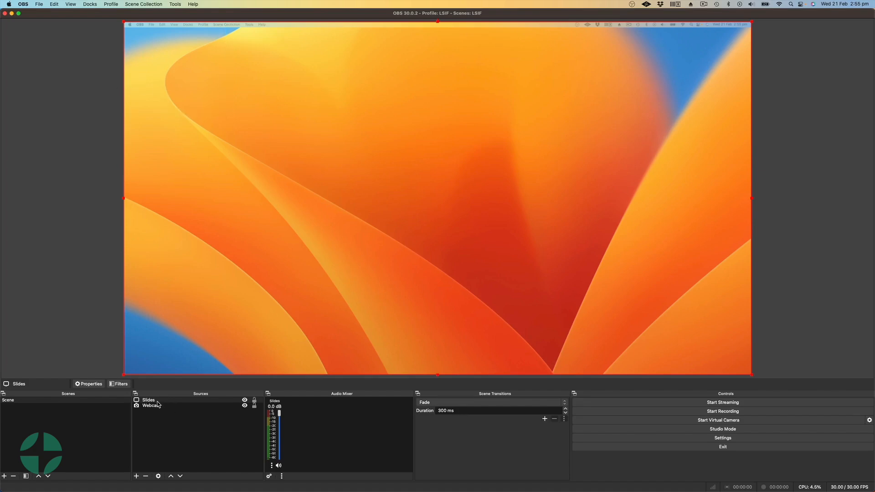
left_click_drag(154, 402, 155, 410)
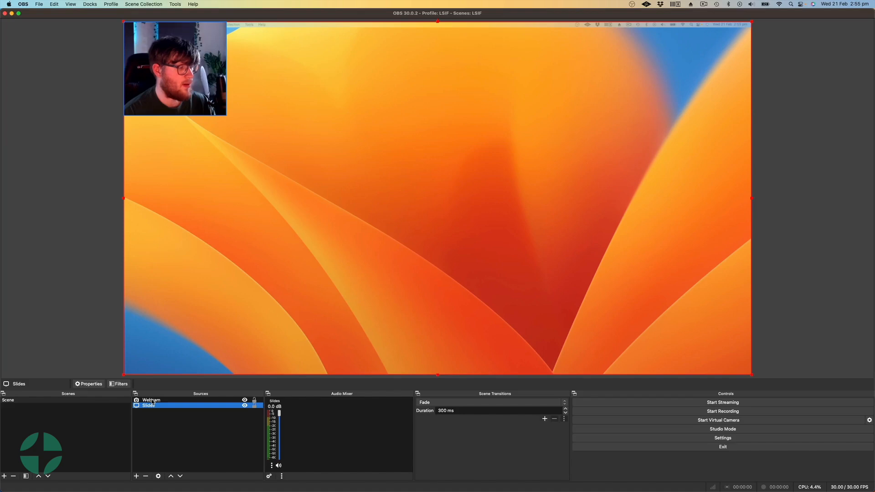
left_click(152, 401)
left_click(115, 140)
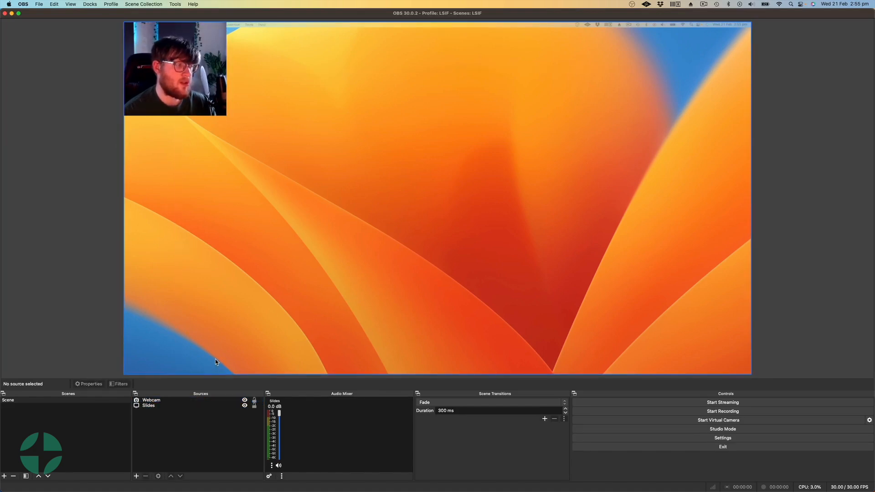
Step: Add a new scene named Scene 2 and switch back and forth between it and the first scene, ending on Scene 2
left_click(61, 400)
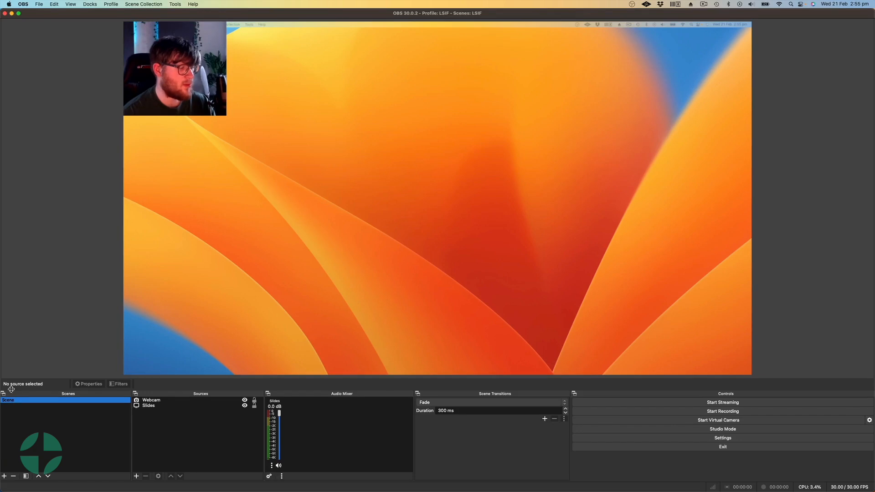
left_click(4, 476)
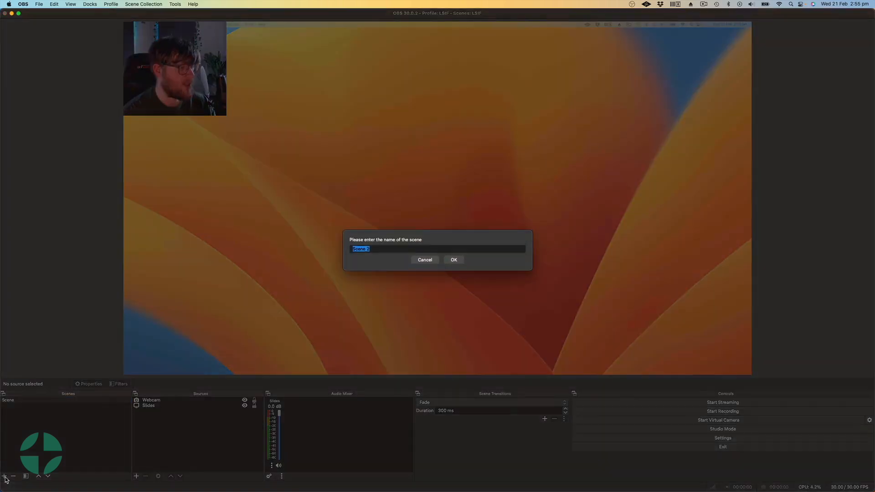
key("Return")
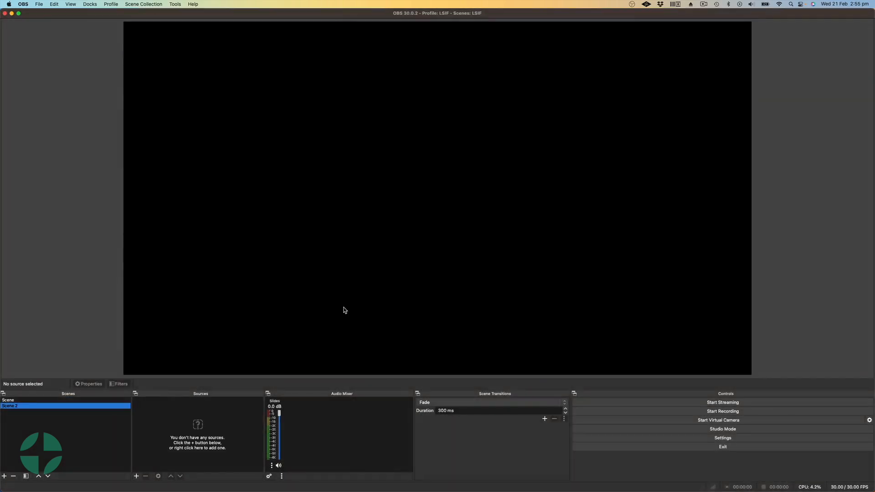
left_click(43, 400)
left_click(43, 405)
left_click(43, 400)
left_click(43, 406)
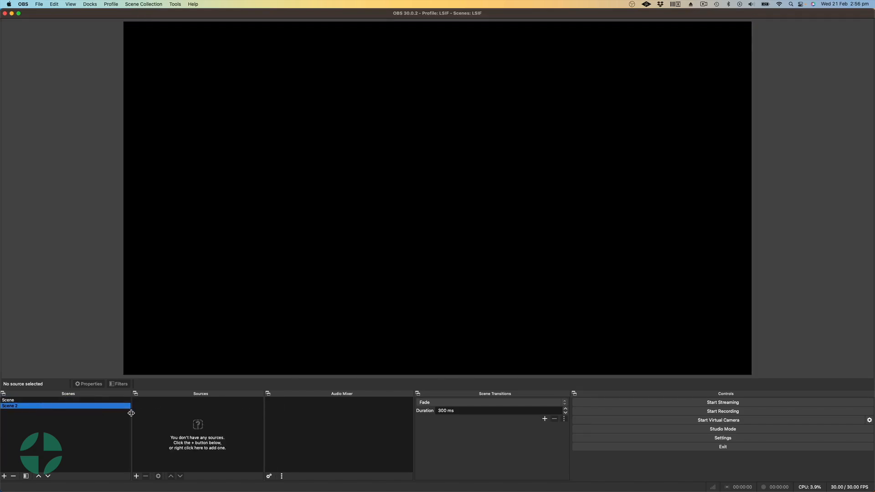
Step: Add the existing Webcam video capture source to Scene 2 at full canvas size
left_click(136, 476)
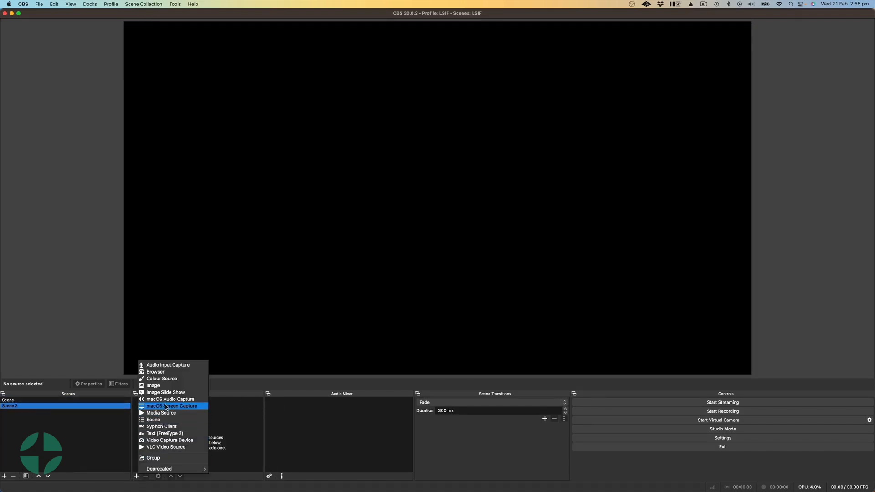
left_click(166, 441)
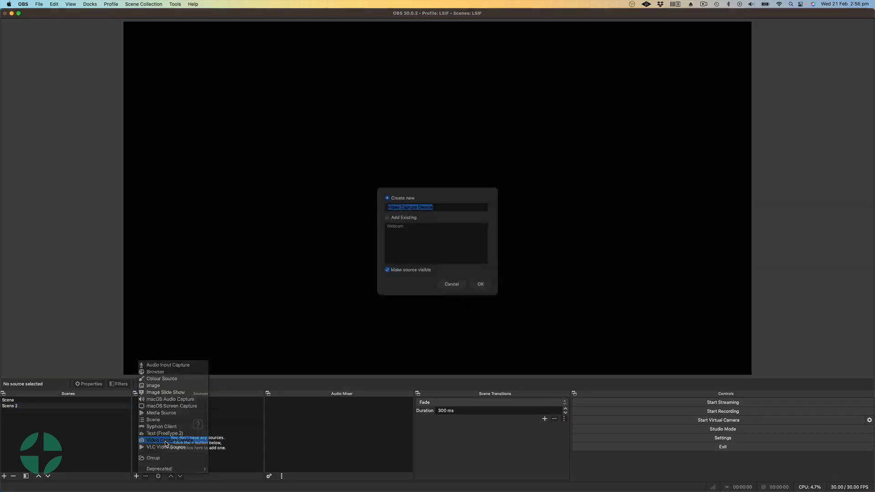
left_click(402, 228)
left_click(396, 236)
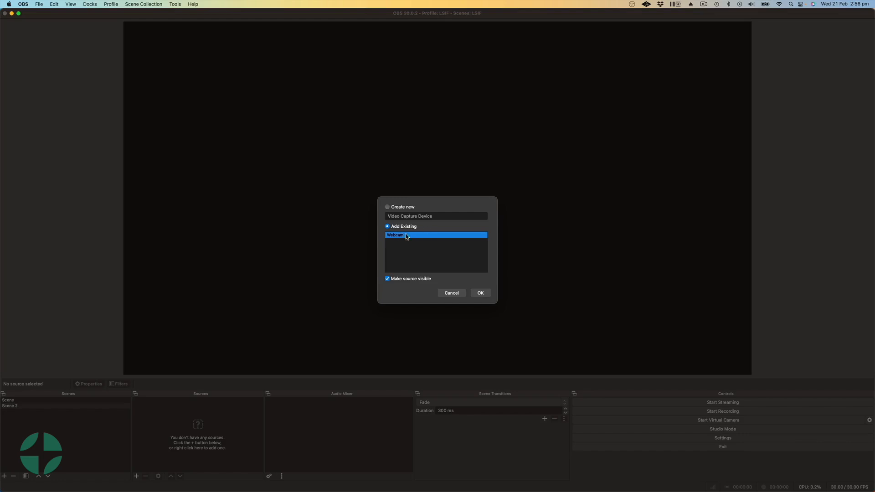
left_click(484, 296)
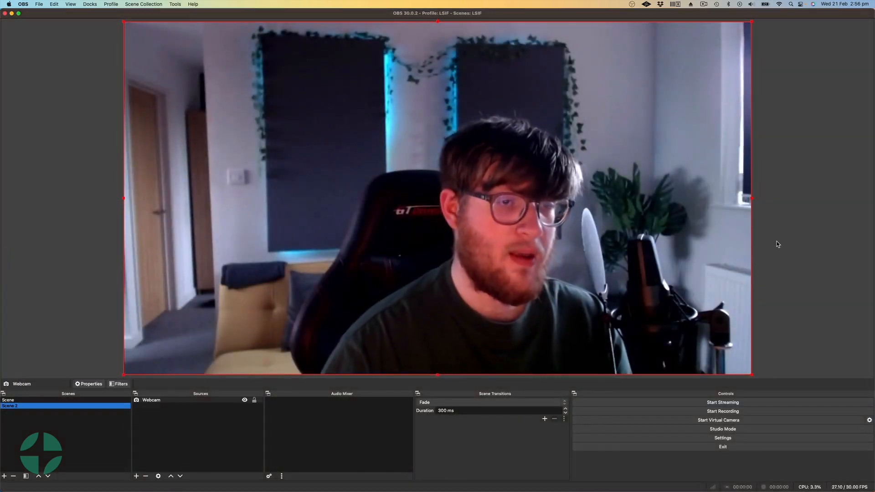
left_click(777, 244)
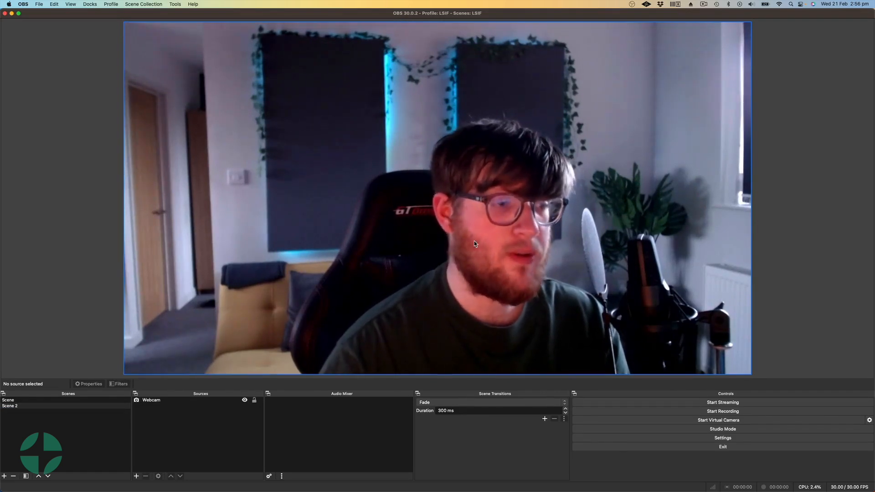
Step: Preview the Fade transition by switching repeatedly between Scene and Scene 2, ending on Scene
left_click(20, 401)
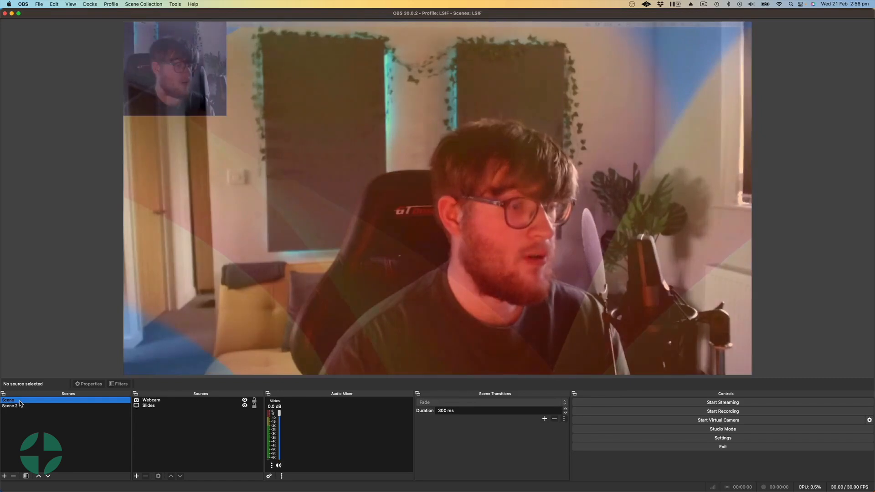
left_click(20, 404)
left_click(20, 400)
left_click(20, 406)
left_click(20, 400)
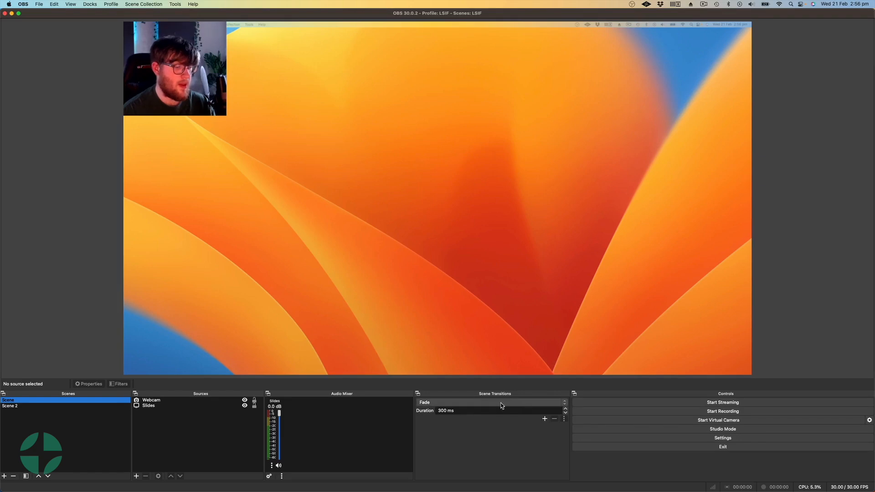
Step: Set the scene transition to Cut and test it by switching between the two scenes, ending on Scene
left_click(439, 403)
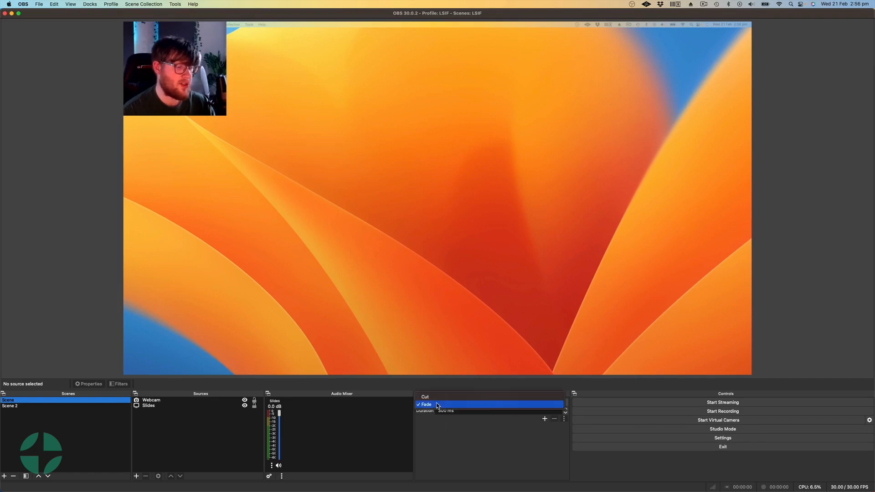
left_click(456, 395)
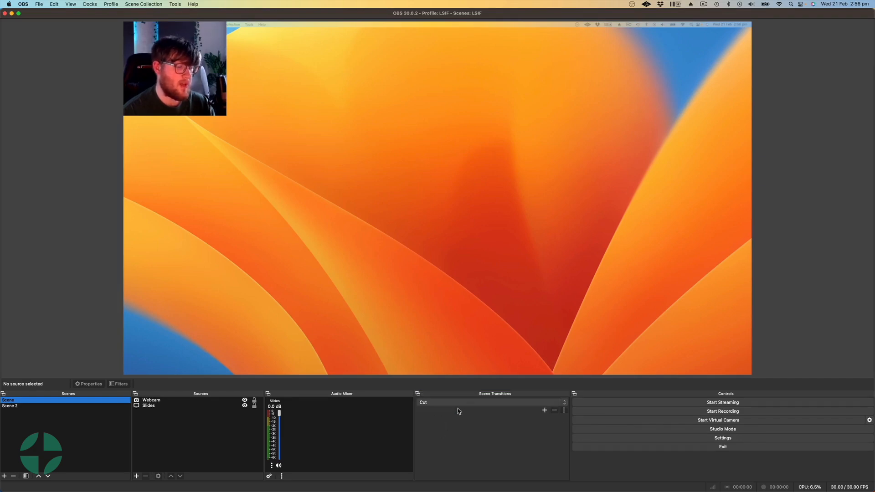
left_click(12, 405)
left_click(14, 400)
left_click(17, 405)
left_click(18, 400)
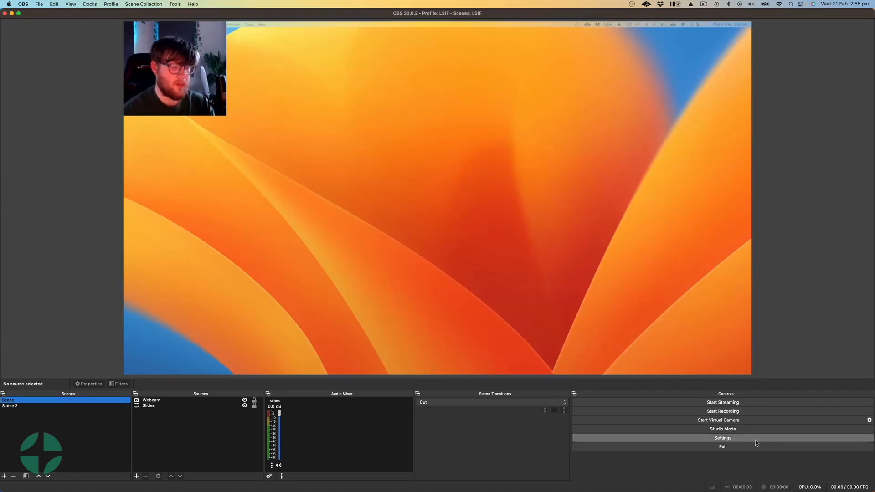
Step: In the audio settings, set Mic/Auxiliary Audio to Universal Audio Thunderbolt and Desktop Audio to Default
left_click(716, 439)
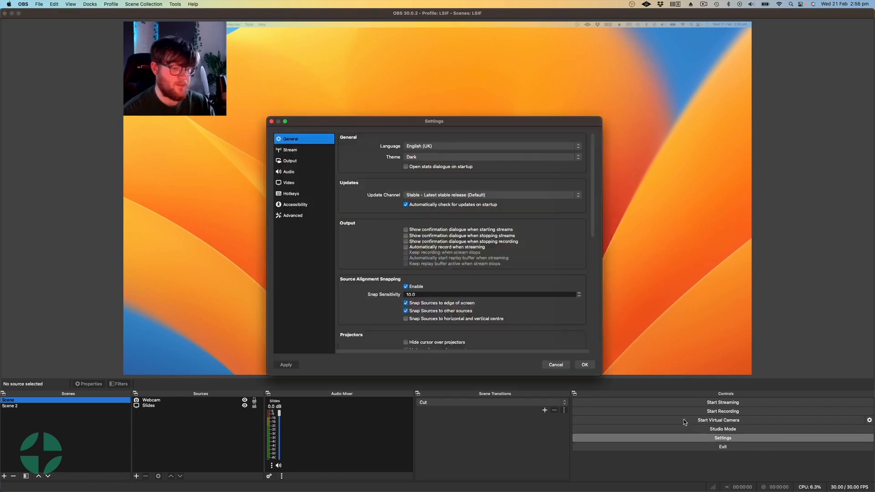
left_click(290, 171)
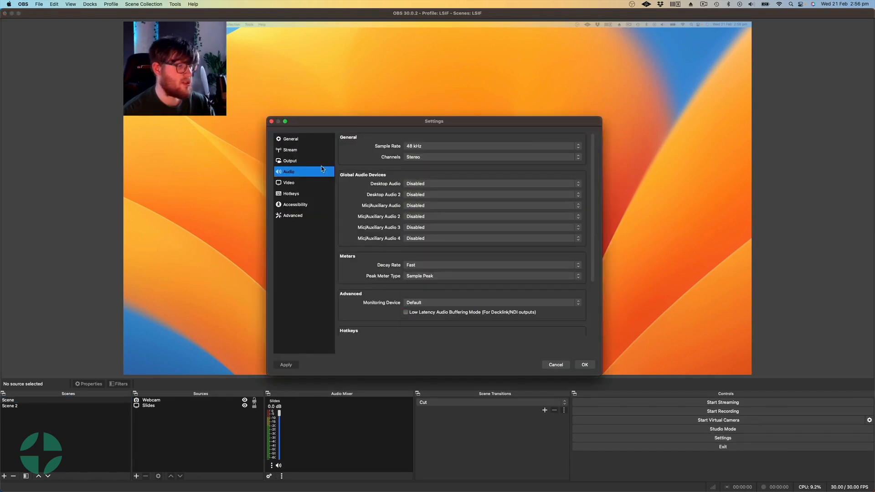
left_click(424, 206)
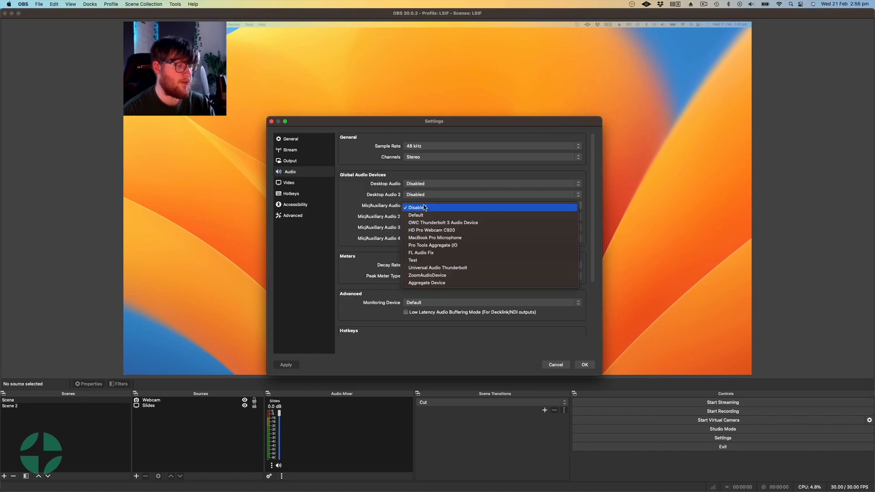
left_click(440, 268)
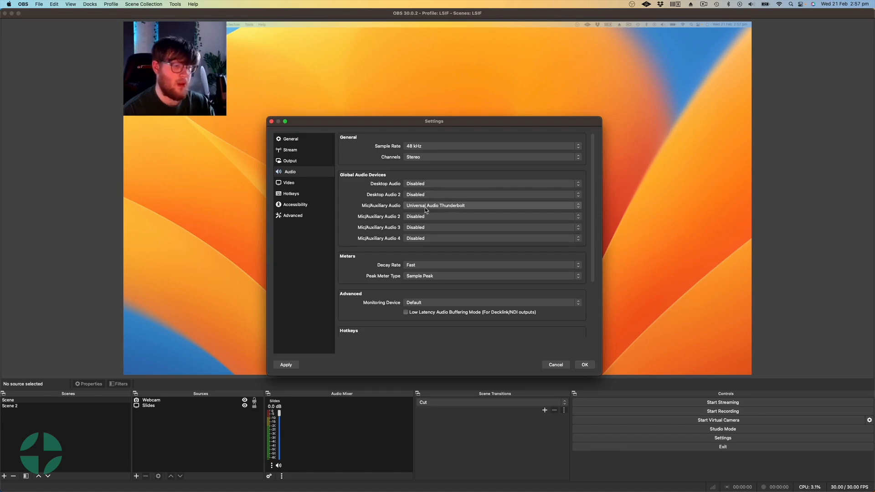
left_click(423, 184)
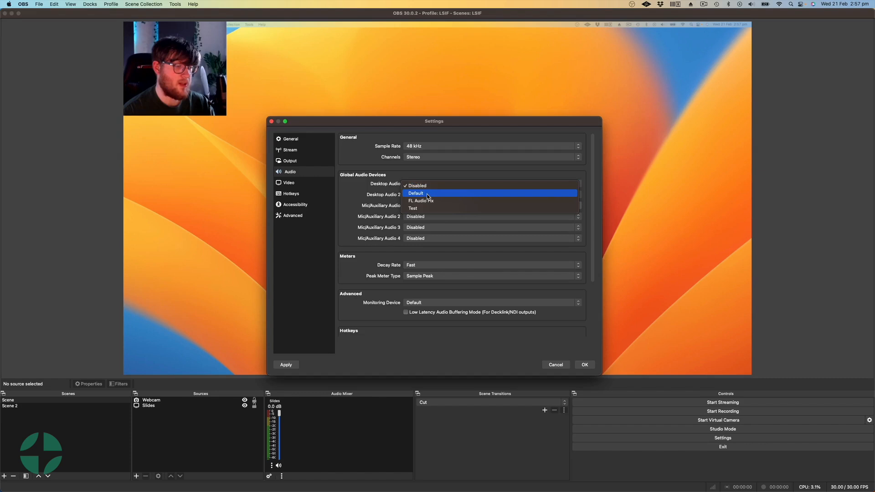
left_click(428, 194)
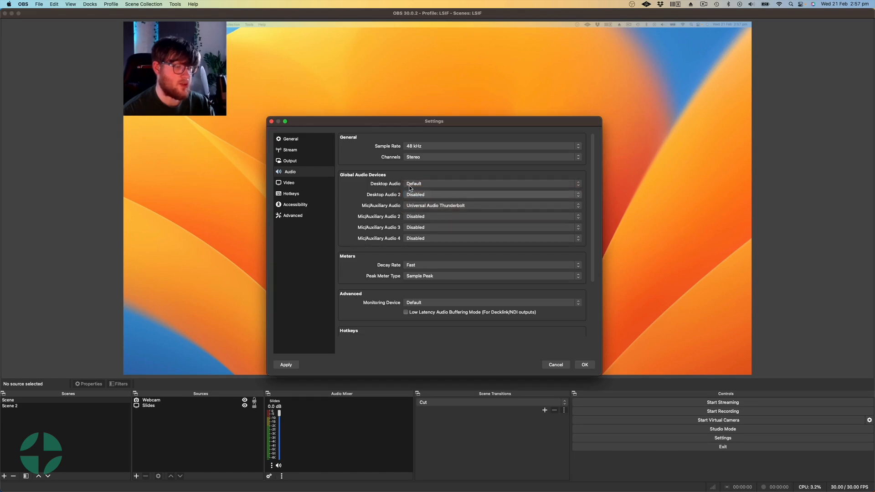
left_click(584, 365)
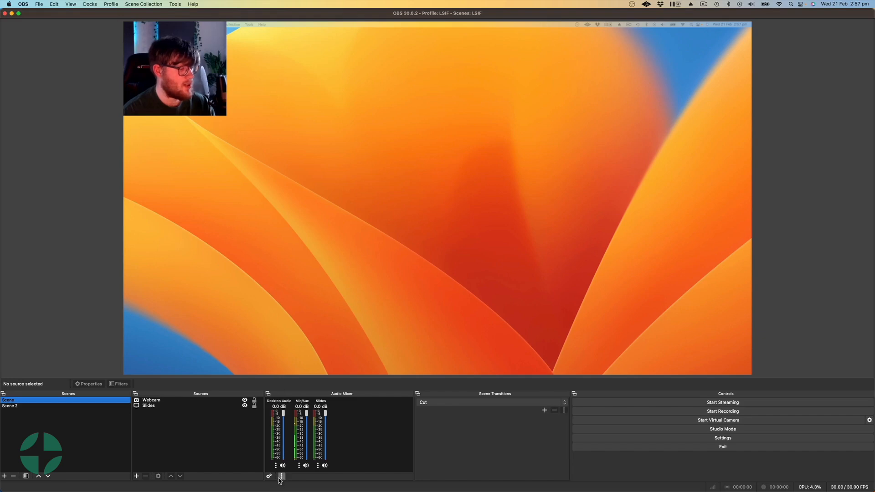
Step: Mute the Desktop Audio channel in the audio mixer
left_click(283, 466)
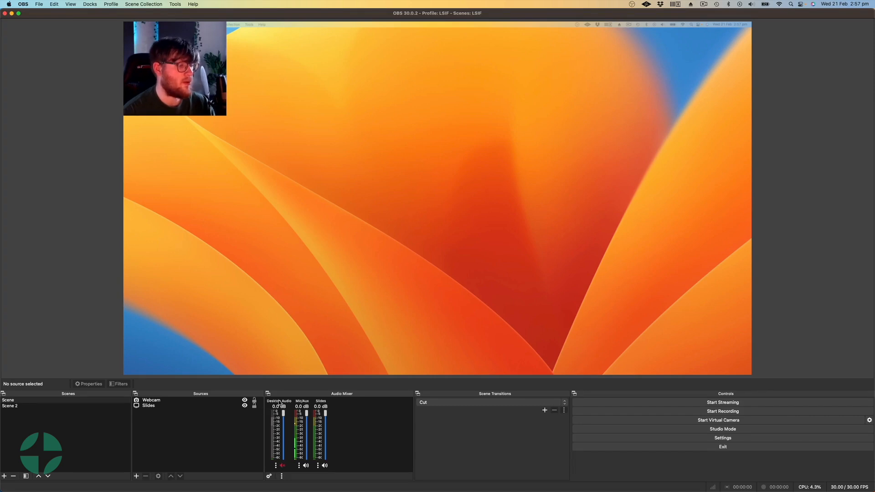
left_click(283, 465)
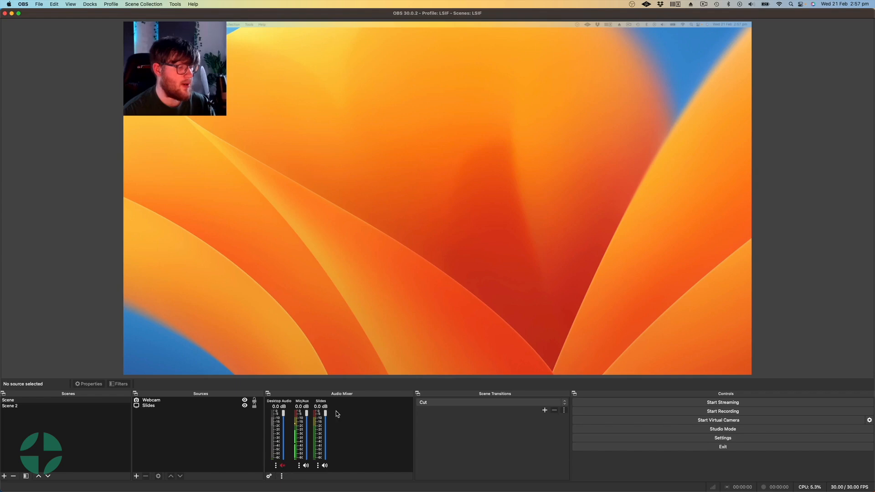
left_click(299, 466)
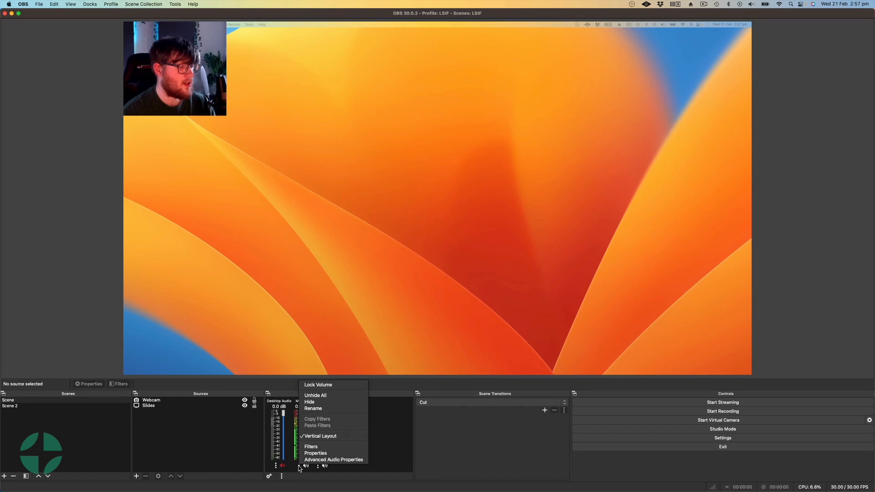
left_click(295, 430)
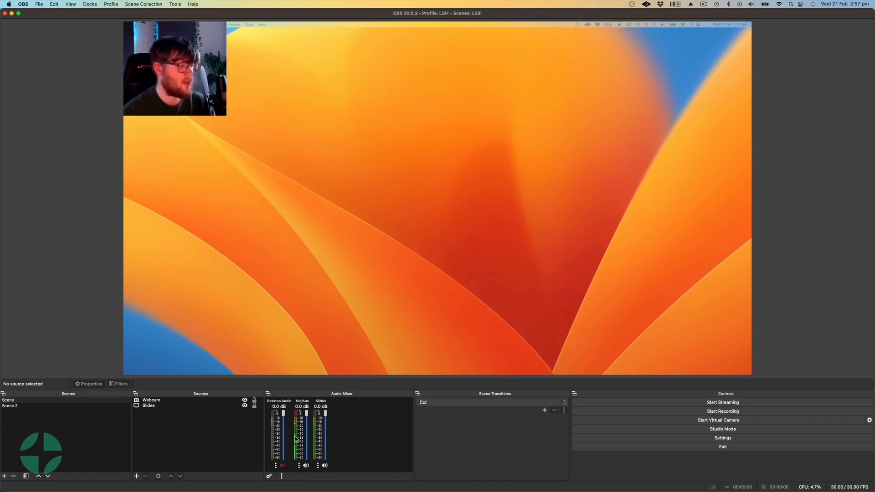
left_click(299, 466)
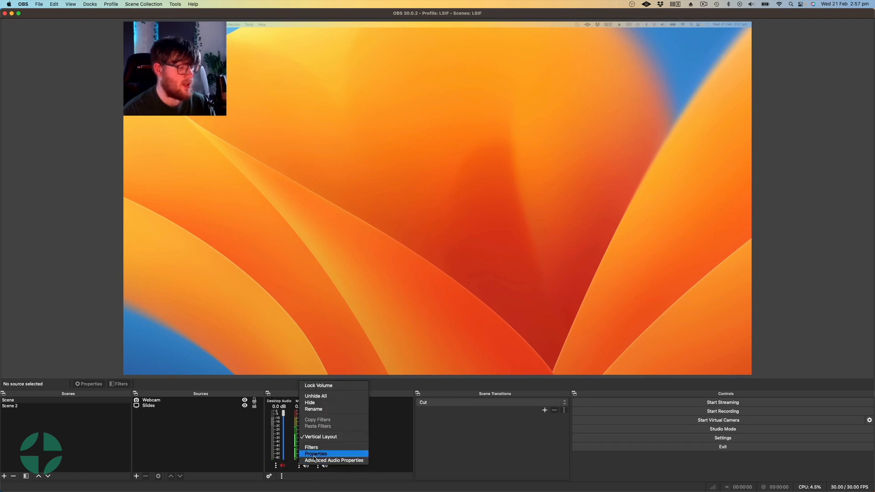
left_click(314, 461)
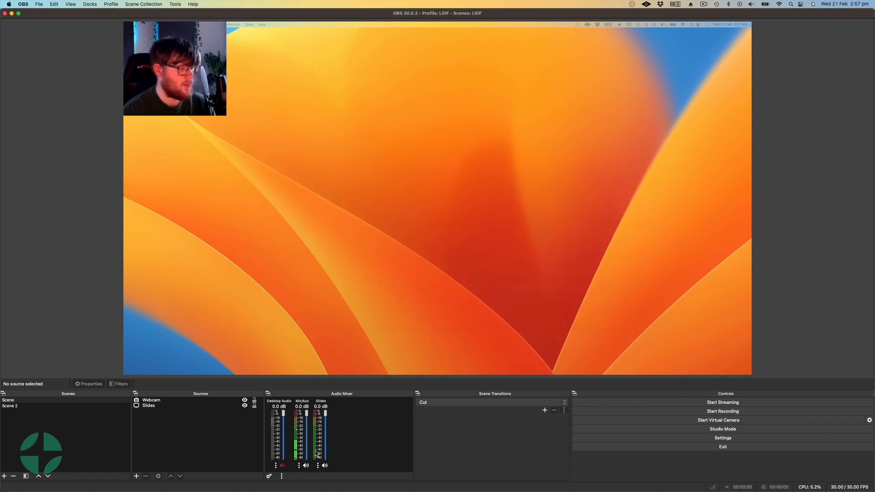
mouse_move(325, 413)
left_mouse_down()
mouse_move(325, 428)
mouse_move(324, 399)
left_mouse_up()
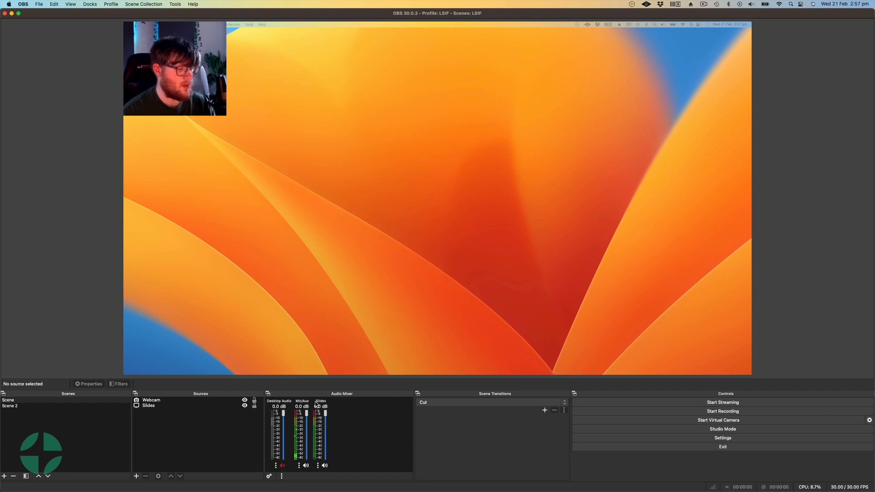
Step: Start streaming and bring the Twitch Stream Manager browser window onto this display, maximized, to view the stream preview
left_click(649, 403)
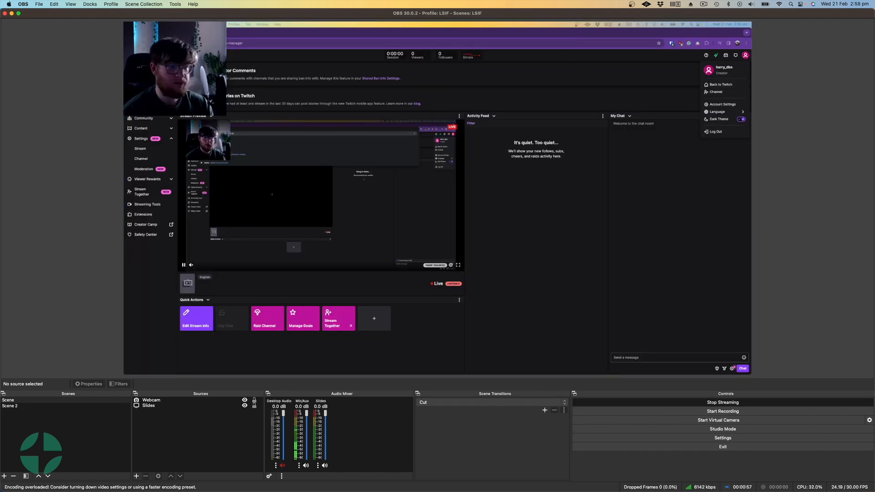
left_click_drag(874, 23, 597, 2)
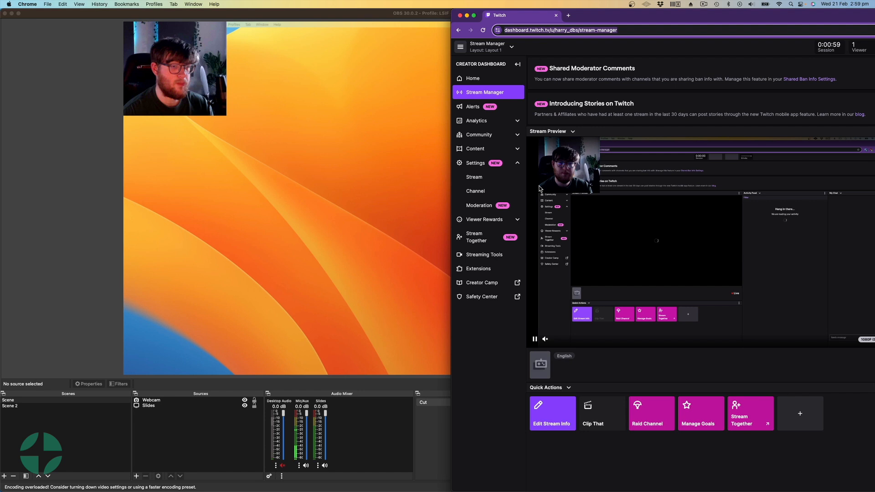
double_click(586, 21)
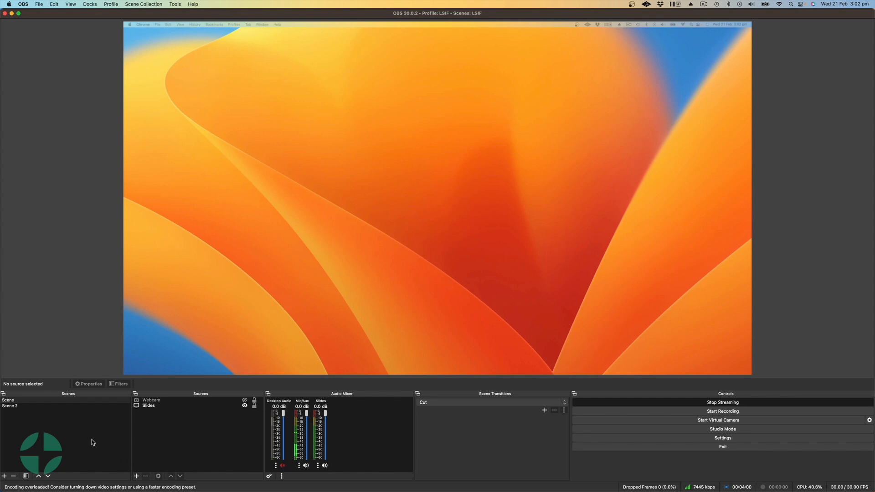
Step: Examine the available video encoder and encoder preset options in the output settings for streaming
left_click(655, 440)
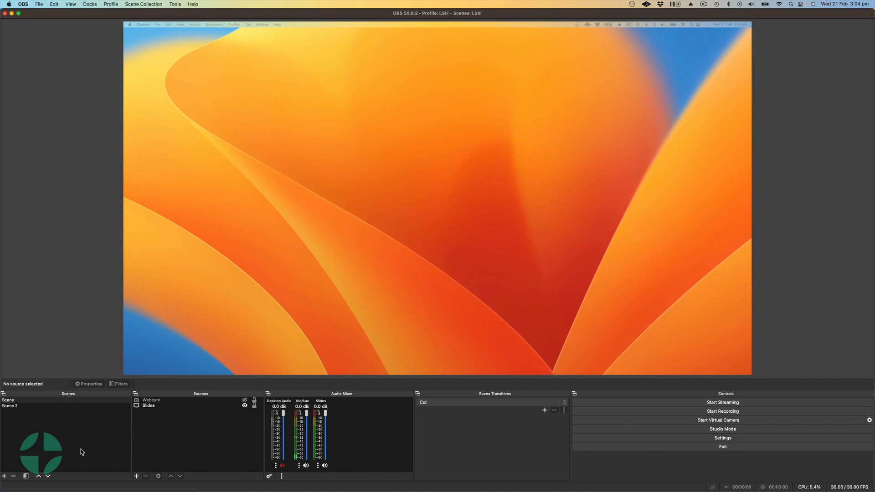
left_click(692, 440)
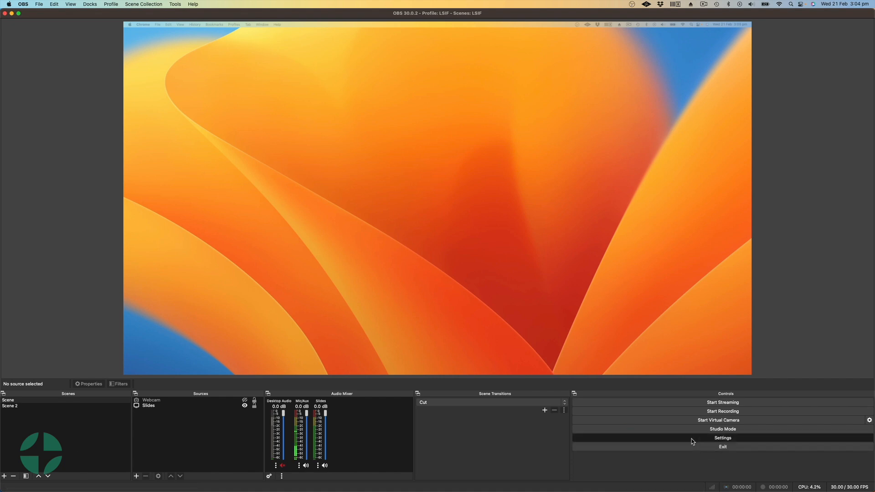
left_click(292, 165)
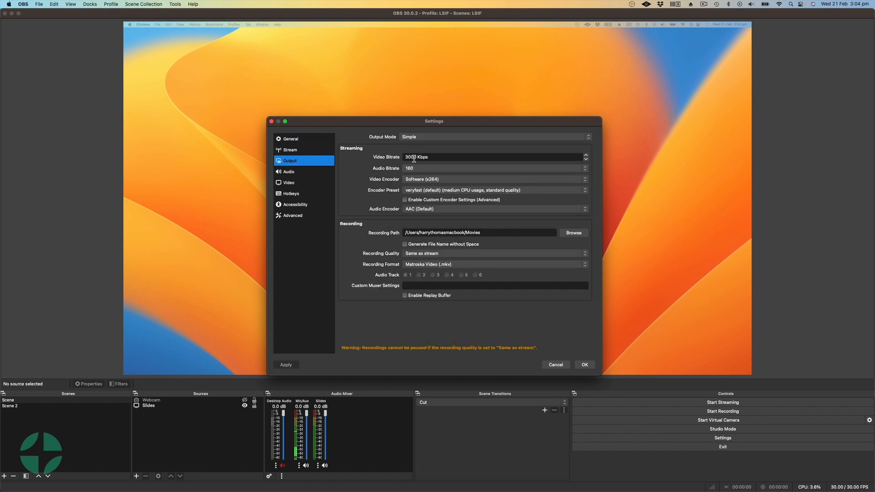
left_click(417, 179)
left_click(379, 188)
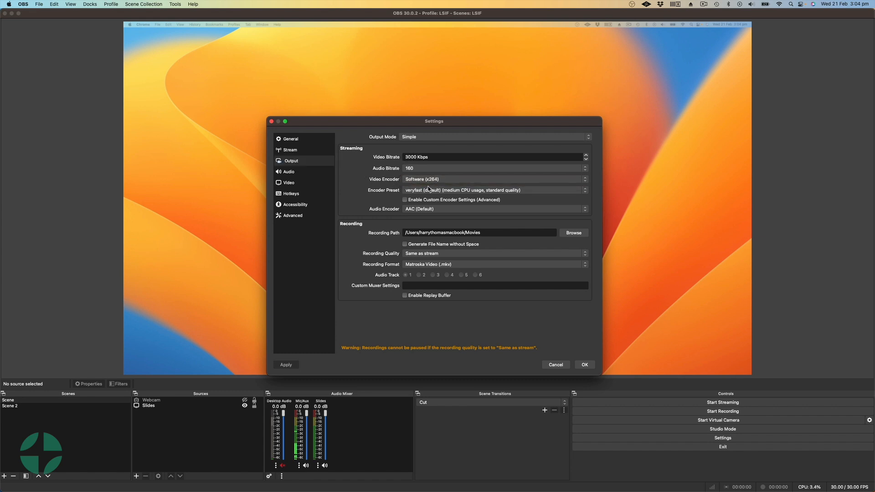
left_click(429, 191)
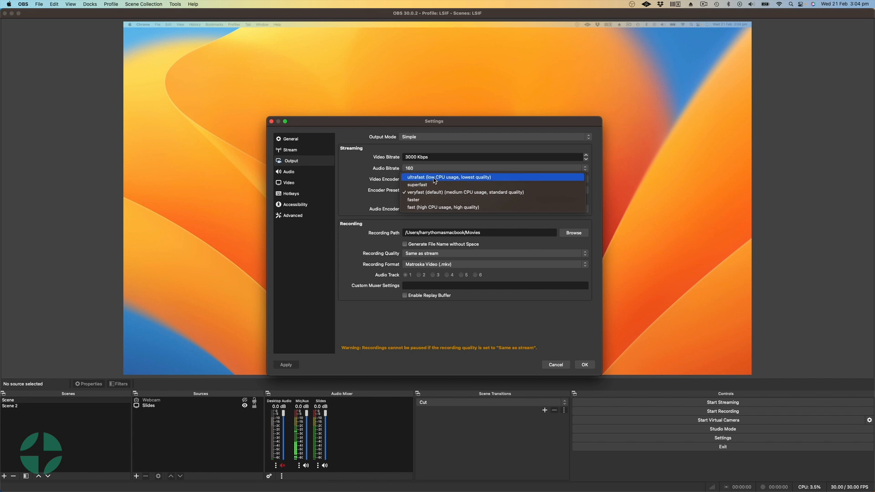
left_click(361, 183)
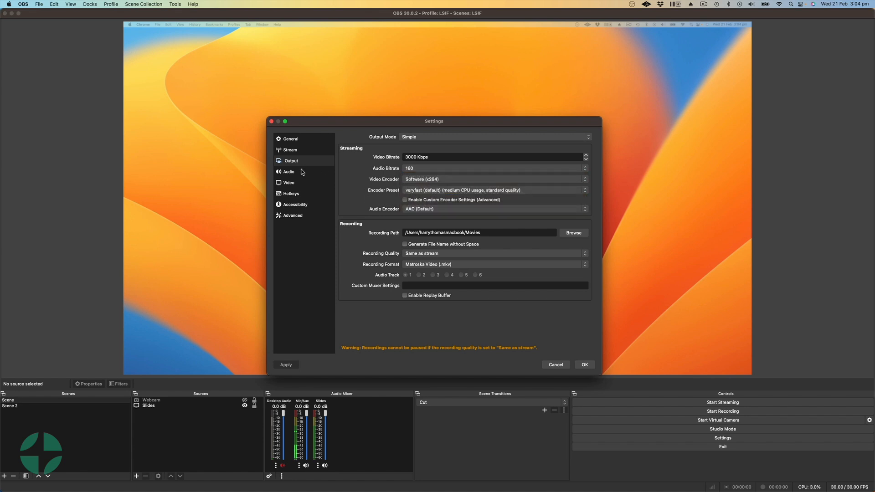
Step: Try 25 PAL as the common FPS value in the video settings and look at the other frame rates
left_click(293, 181)
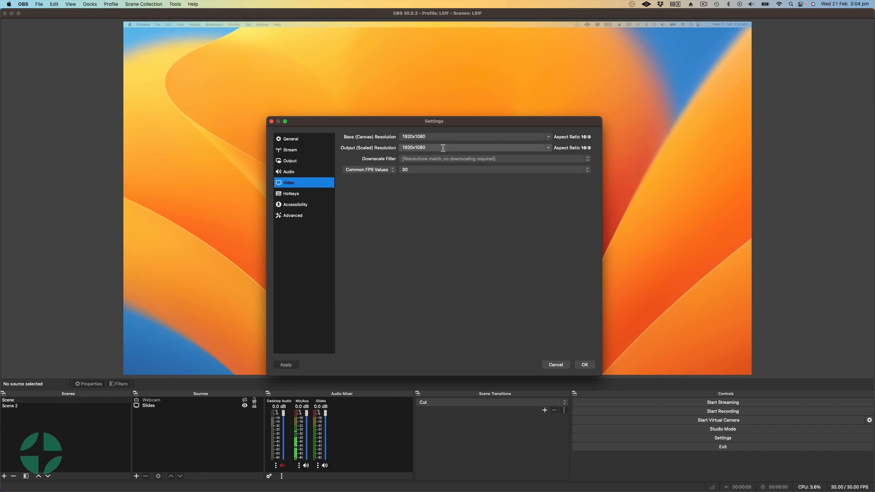
left_click(407, 170)
left_click(410, 157)
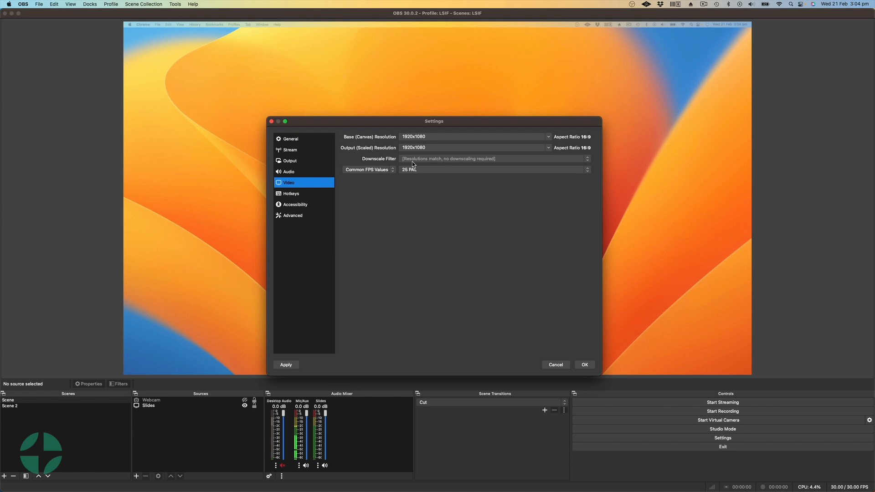
left_click(406, 174)
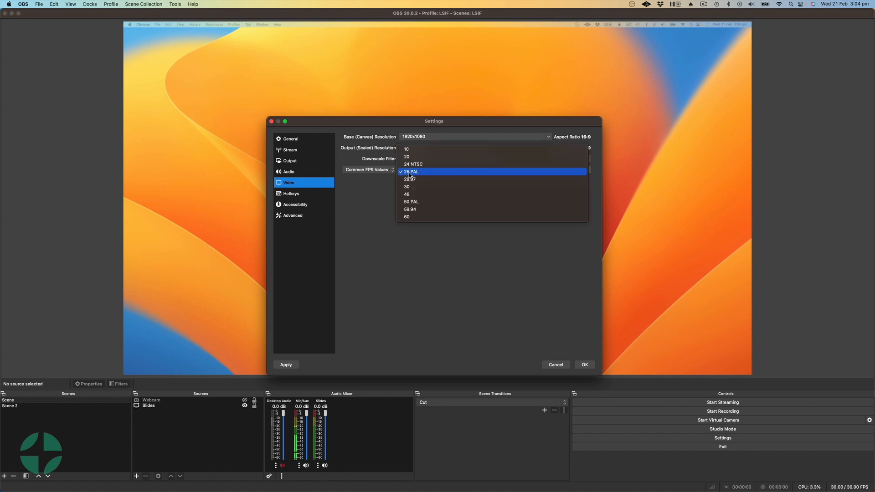
left_click(428, 179)
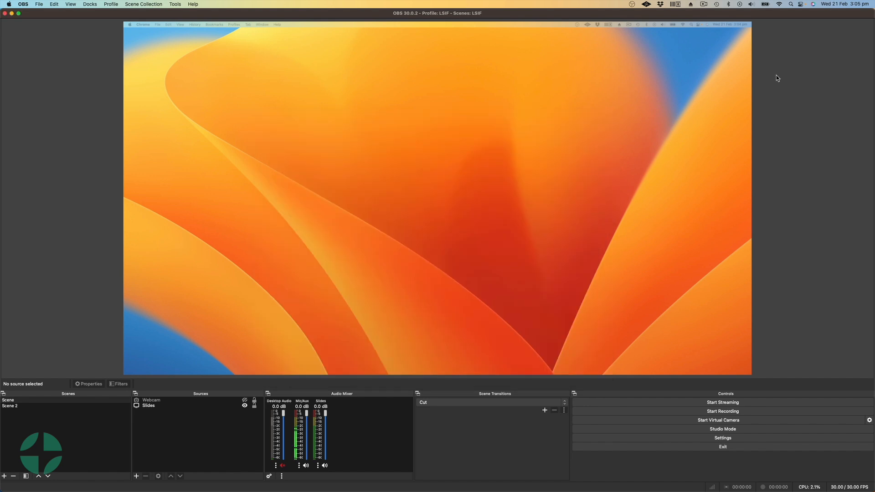